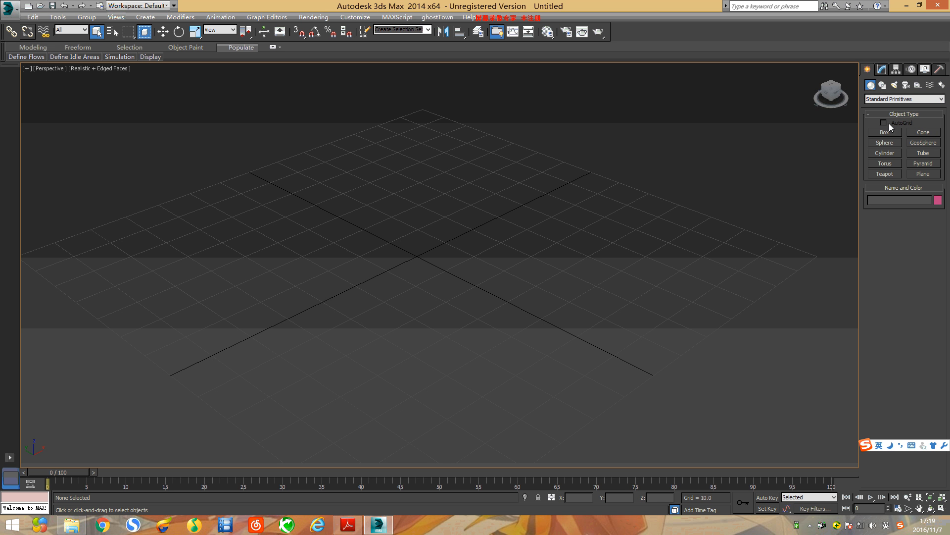
Create a box about 15.5 long, 22.9 wide and 13.8 high near the left edge of the grid.
{"action": "left_click", "coordinate": [886, 132]}
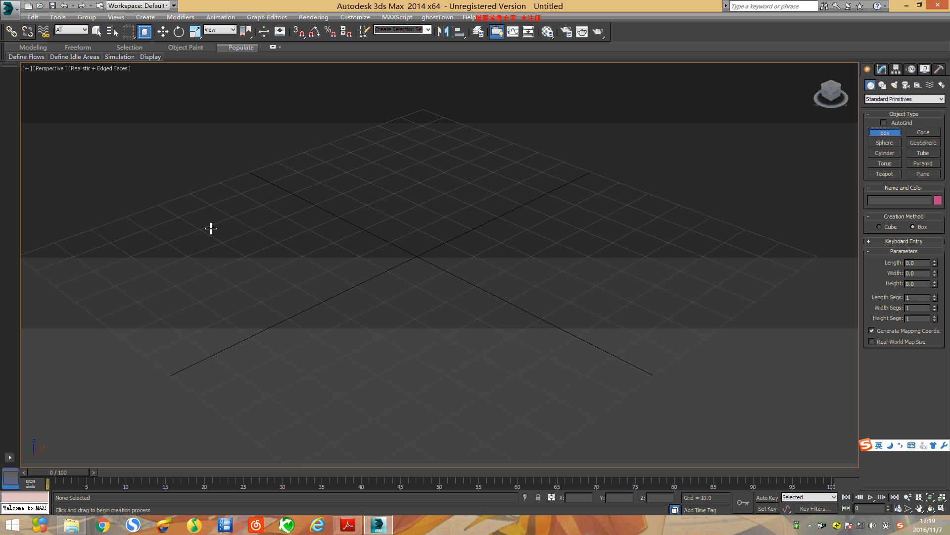
{"action": "left_click_drag", "start_coordinate": [365, 288], "coordinate": [365, 288]}
{"action": "scroll", "coordinate": [366, 288], "scroll_direction": "down", "scroll_amount": 5}
{"action": "left_click_drag", "start_coordinate": [291, 267], "coordinate": [330, 250]}
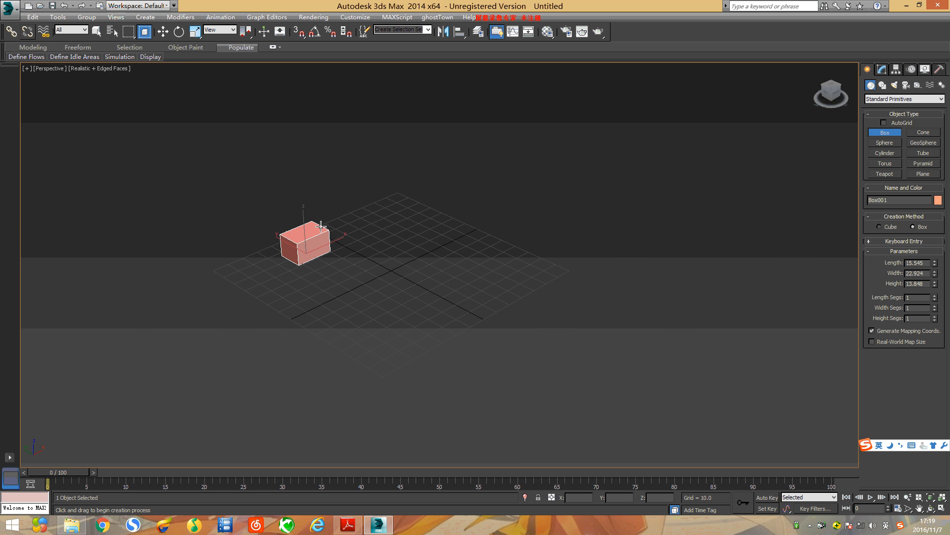
{"action": "left_click", "coordinate": [321, 226]}
Create a sphere of radius about 16 near the grid centre and a pyramid about 38.2 × 28.6 × 29.9 to its right.
{"action": "left_click", "coordinate": [888, 142]}
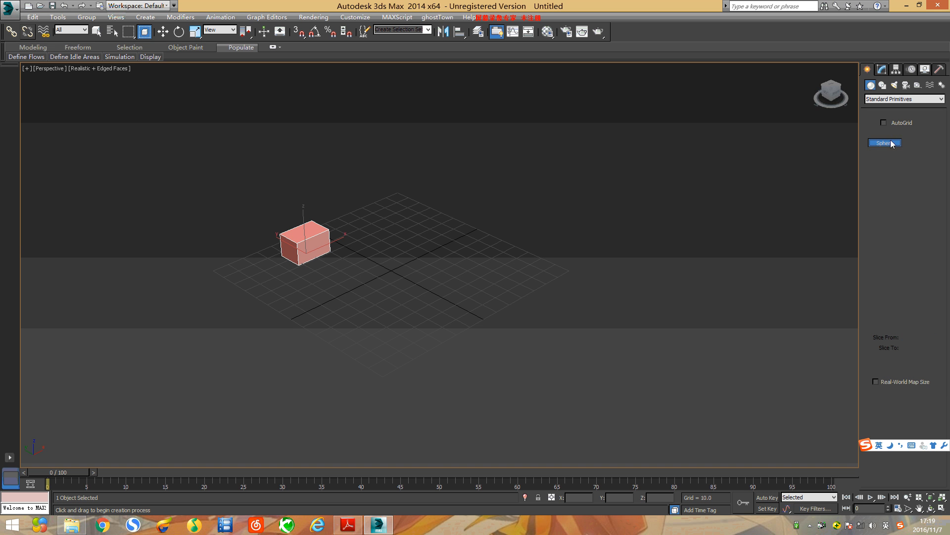
{"action": "left_click_drag", "start_coordinate": [411, 256], "coordinate": [430, 246]}
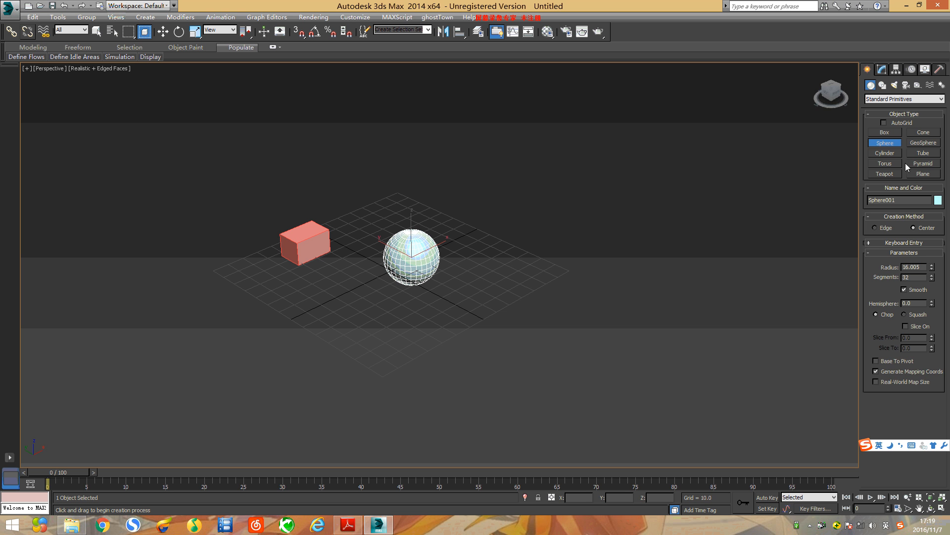
{"action": "left_click", "coordinate": [925, 165]}
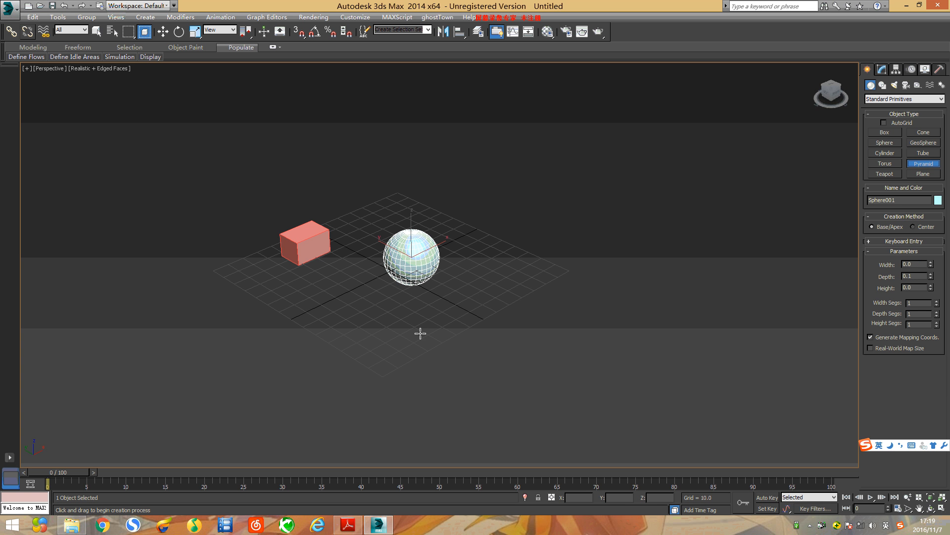
{"action": "left_click_drag", "start_coordinate": [518, 301], "coordinate": [523, 256]}
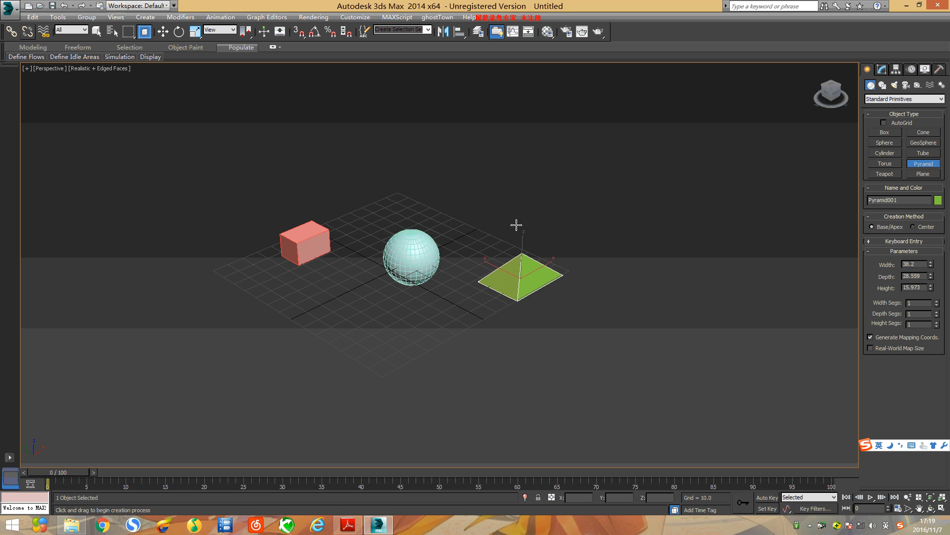
{"action": "left_click", "coordinate": [524, 203]}
{"action": "left_click", "coordinate": [524, 201]}
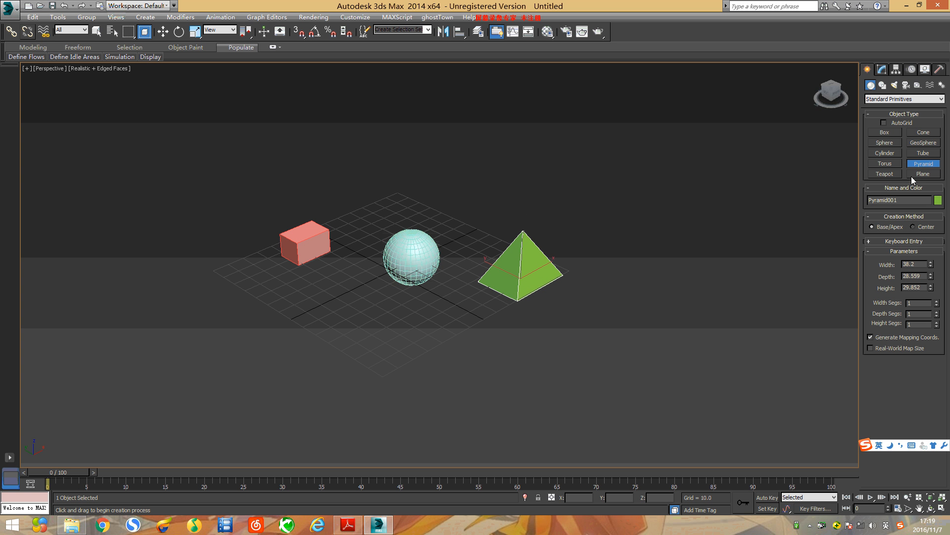
Create a cylinder with radius about 13.9 and height about 33.2 in front of the sphere and pyramid.
{"action": "left_click", "coordinate": [884, 153]}
{"action": "left_click_drag", "start_coordinate": [443, 397], "coordinate": [435, 382]}
{"action": "left_click", "coordinate": [458, 310]}
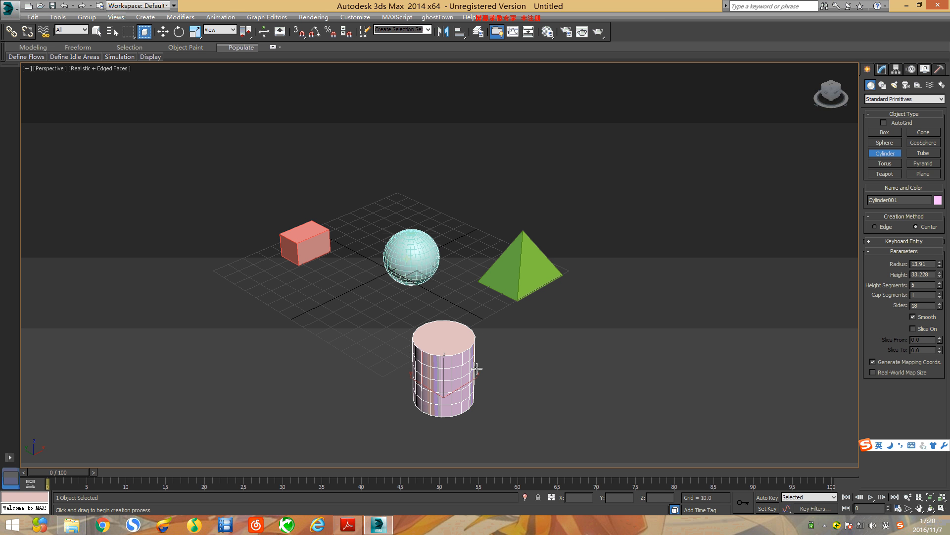
Create a PF Source particle emitter about 27.8 by 34.8 in front of the box and preview its particles at frame 8.
{"action": "left_click", "coordinate": [891, 98]}
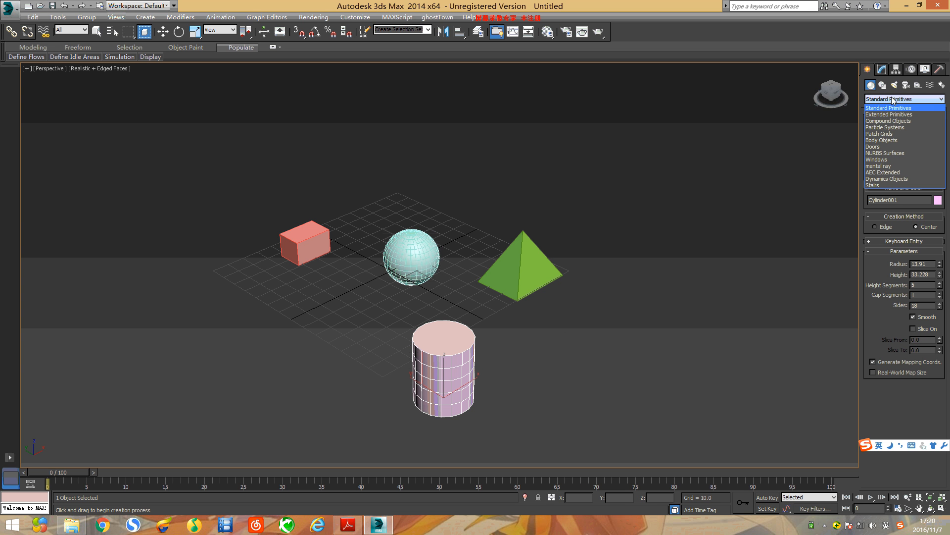
{"action": "left_click", "coordinate": [905, 127]}
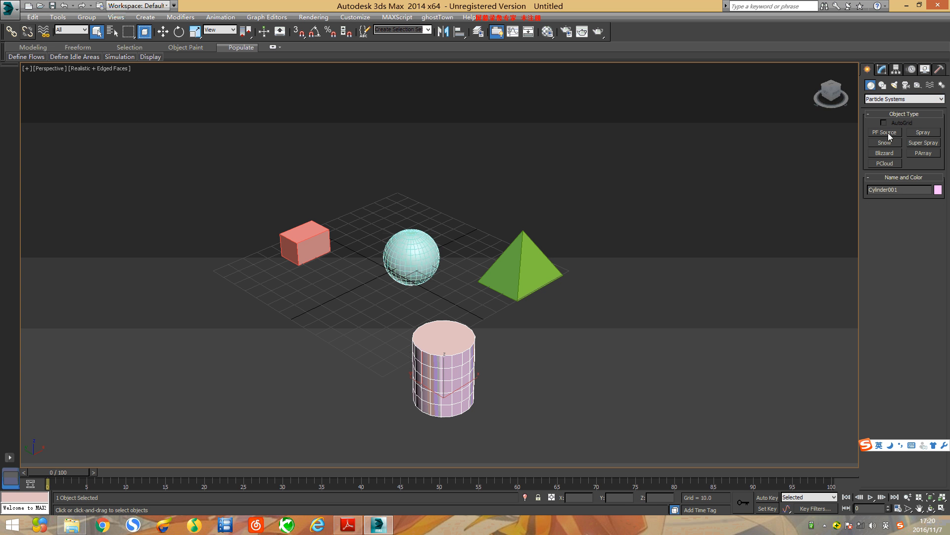
{"action": "left_click", "coordinate": [888, 132]}
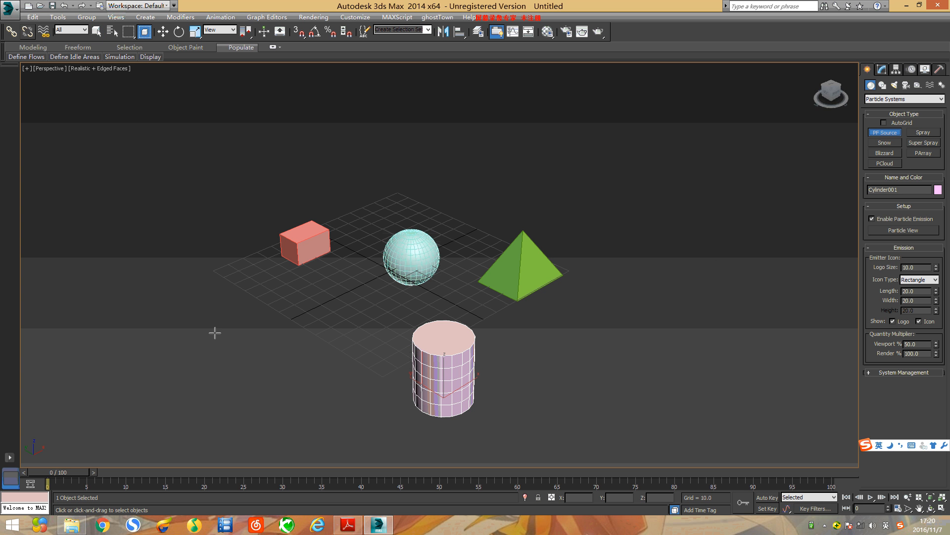
{"action": "left_click_drag", "start_coordinate": [215, 333], "coordinate": [304, 327]}
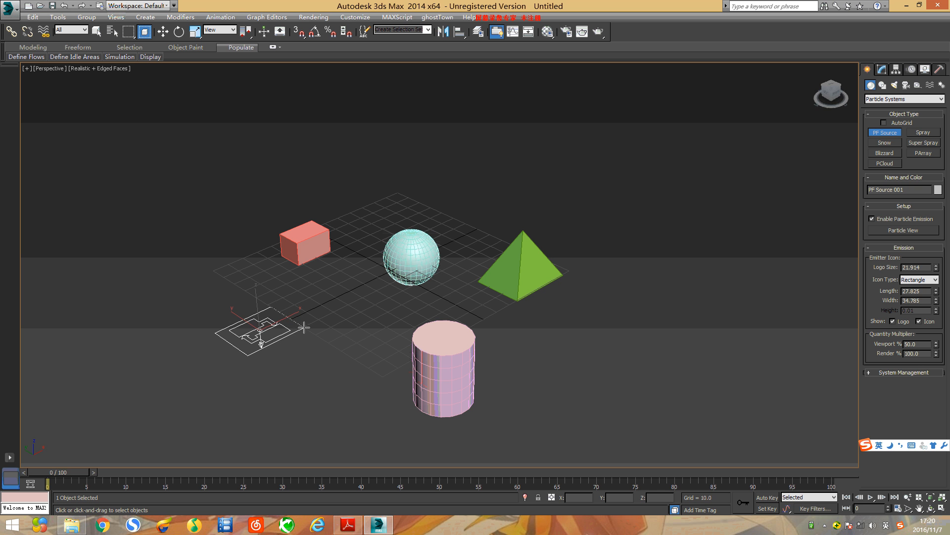
{"action": "left_click_drag", "start_coordinate": [66, 472], "coordinate": [127, 478]}
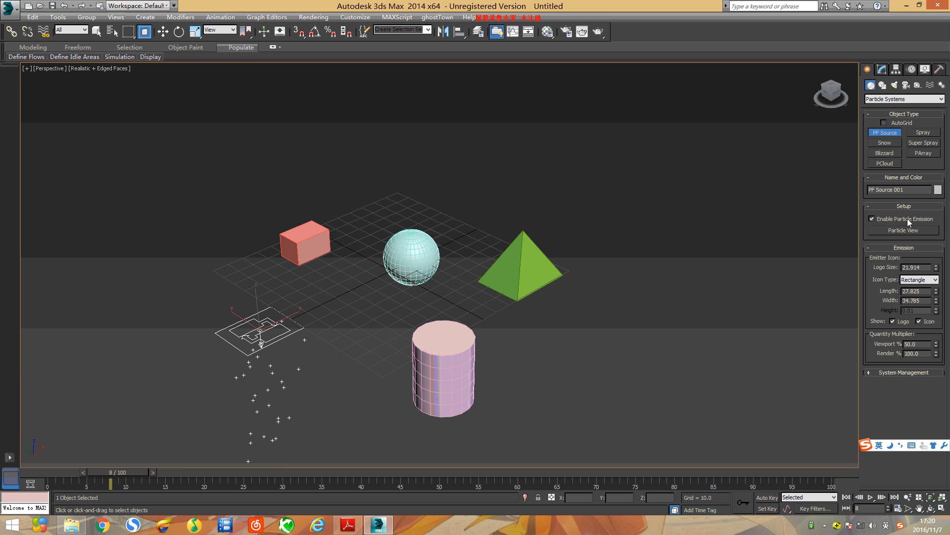
Open Particle View for the PF Source and delete the Position Icon operator from Event 001.
{"action": "left_click", "coordinate": [907, 230]}
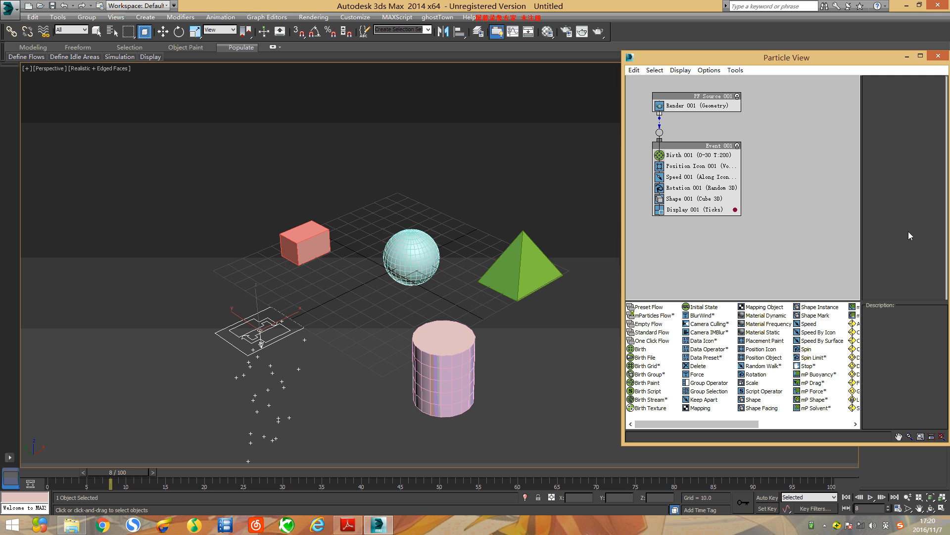
{"action": "left_click_drag", "start_coordinate": [658, 58], "coordinate": [625, 67]}
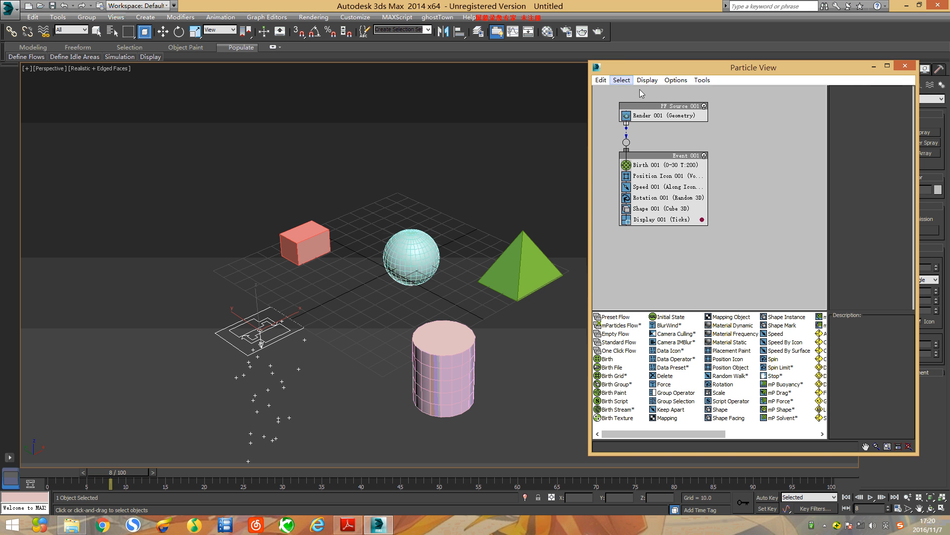
{"action": "left_click", "coordinate": [650, 180]}
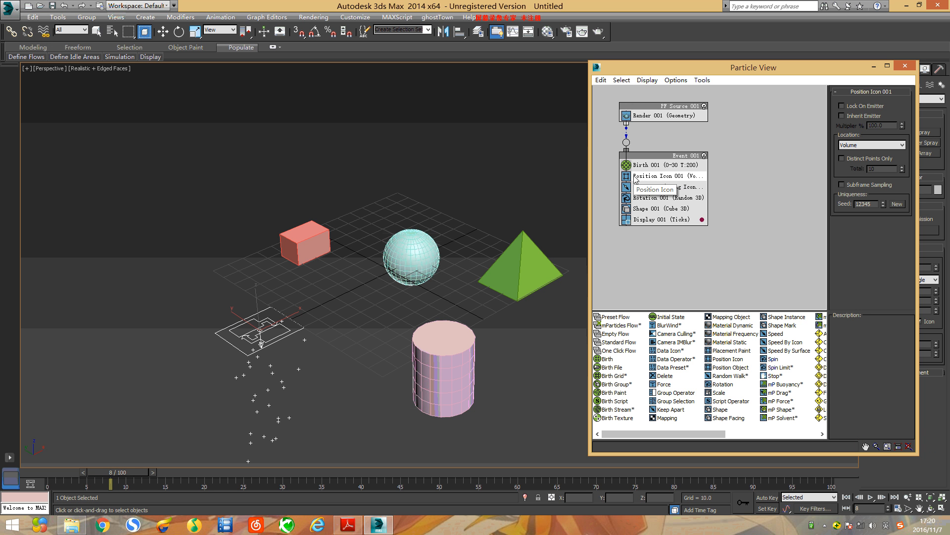
{"action": "right_click", "coordinate": [633, 176]}
{"action": "left_click", "coordinate": [685, 290]}
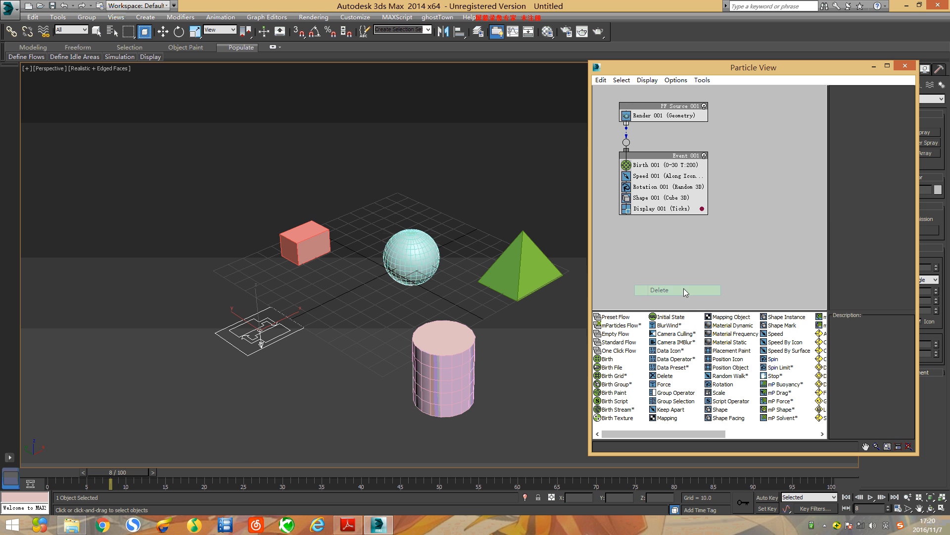
Insert a Position Object operator between Birth and Speed in Event 001, show its parameters, and preview frame 9.
{"action": "left_click", "coordinate": [725, 369]}
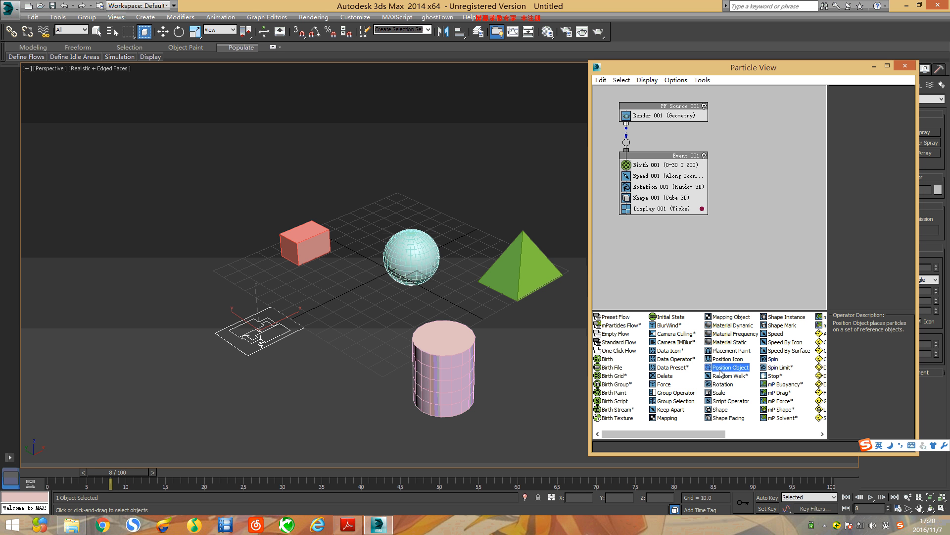
{"action": "left_click_drag", "start_coordinate": [719, 370], "coordinate": [650, 180]}
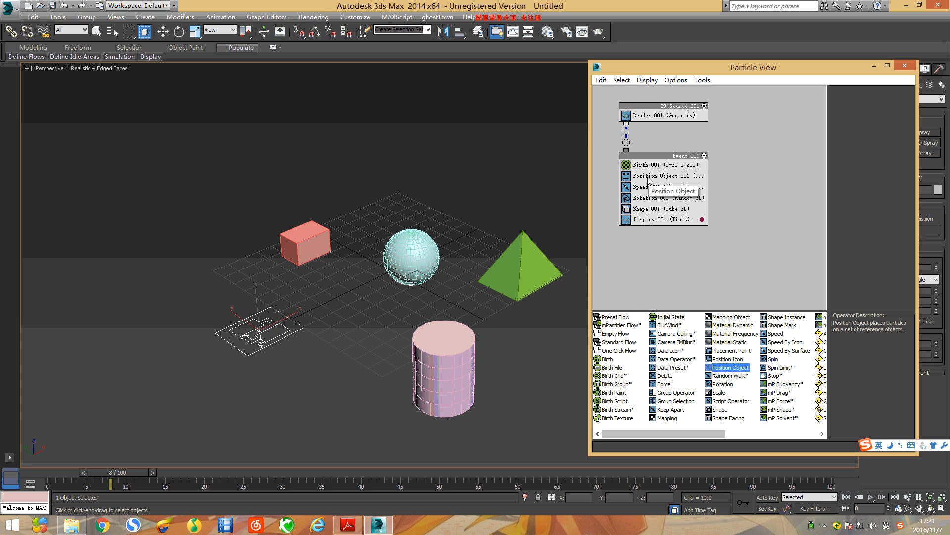
{"action": "left_click", "coordinate": [649, 179]}
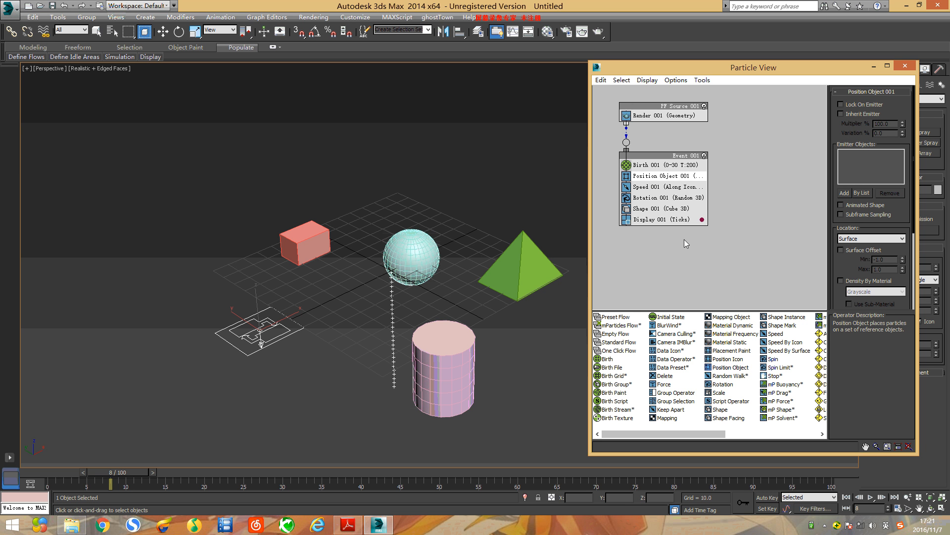
{"action": "mouse_move", "coordinate": [102, 473]}
{"action": "left_mouse_down"}
{"action": "mouse_move", "coordinate": [164, 468]}
{"action": "mouse_move", "coordinate": [111, 470]}
{"action": "mouse_move", "coordinate": [127, 472]}
{"action": "mouse_move", "coordinate": [119, 475]}
{"action": "left_mouse_up"}
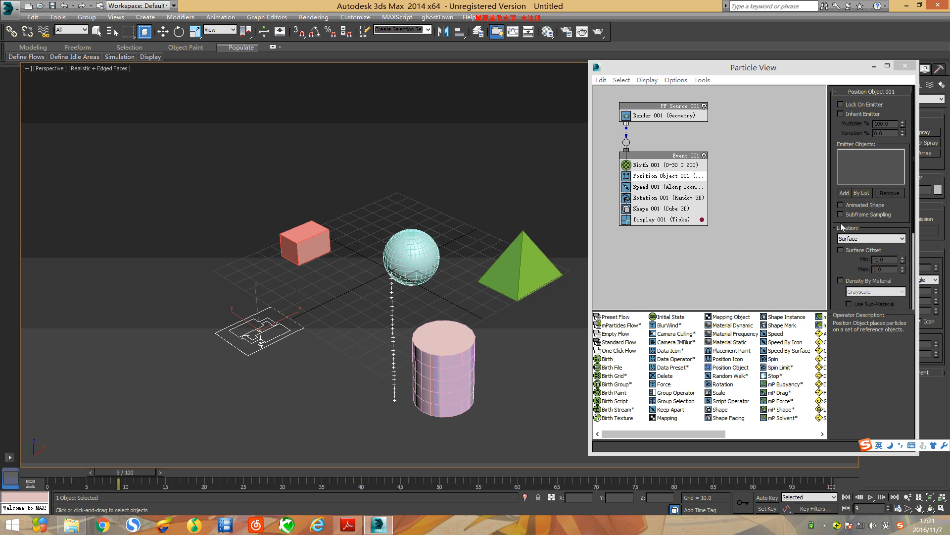
Add the box as the Position Object operator's emitter object and preview the emission at frame 14.
{"action": "left_click", "coordinate": [845, 193]}
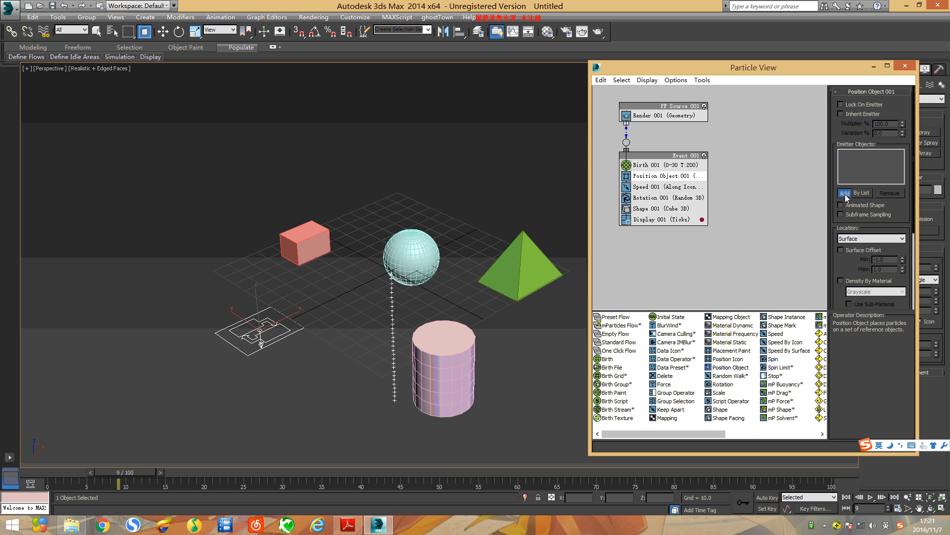
{"action": "left_click", "coordinate": [311, 247]}
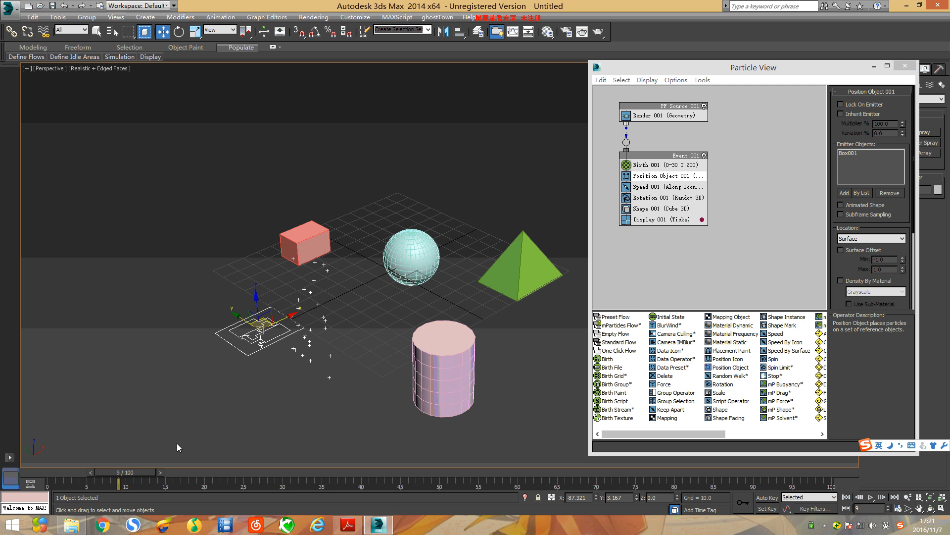
{"action": "left_click_drag", "start_coordinate": [128, 470], "coordinate": [166, 491]}
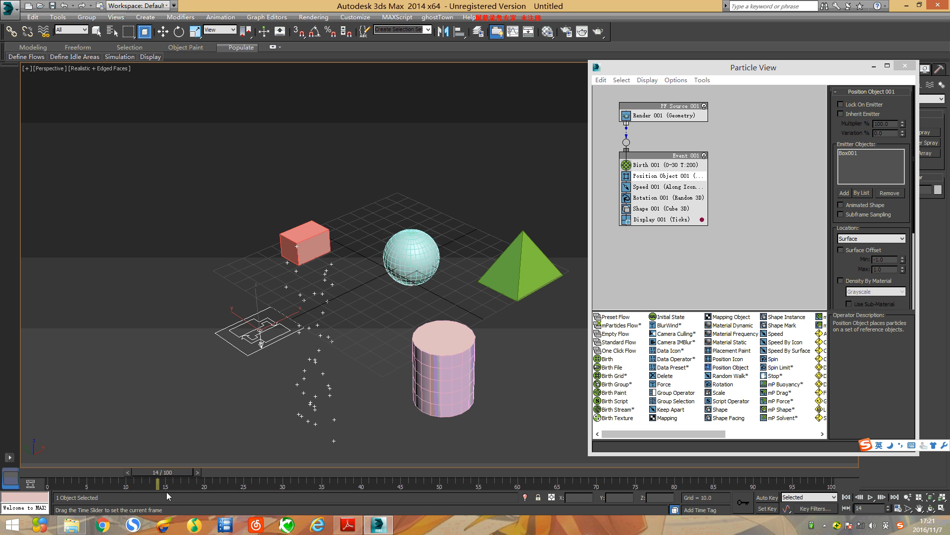
{"action": "key", "text": "w"}
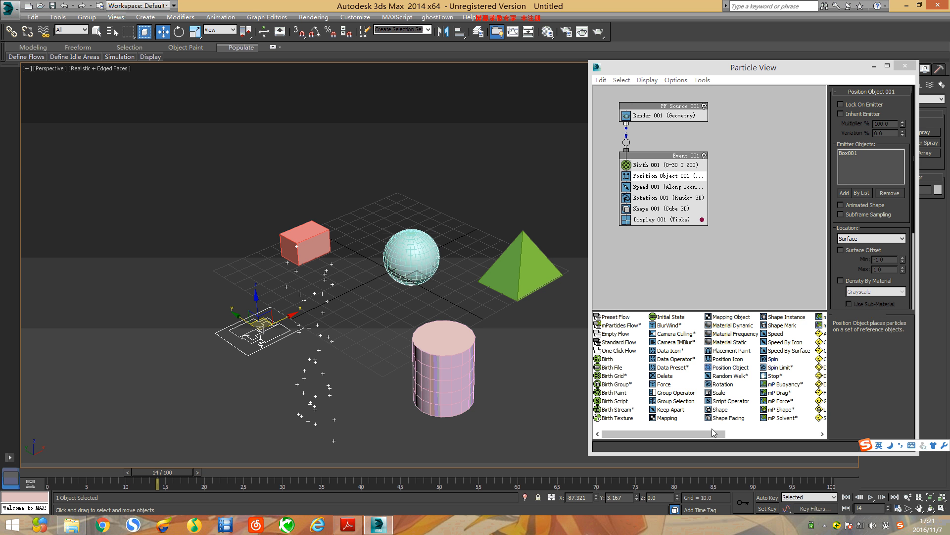
Add a Find Target test to the end of Event 001, below the Display operator.
{"action": "left_click_drag", "start_coordinate": [714, 434], "coordinate": [776, 434]}
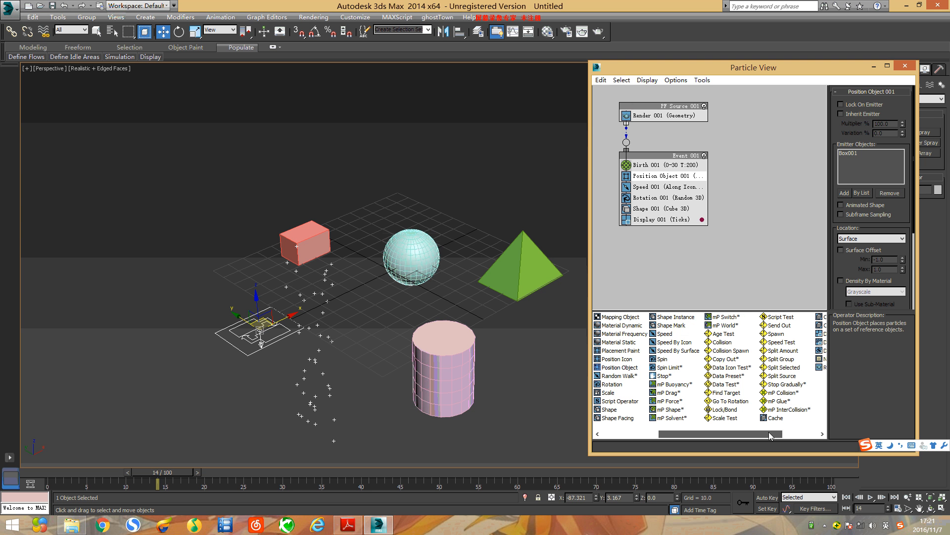
{"action": "left_click", "coordinate": [726, 392]}
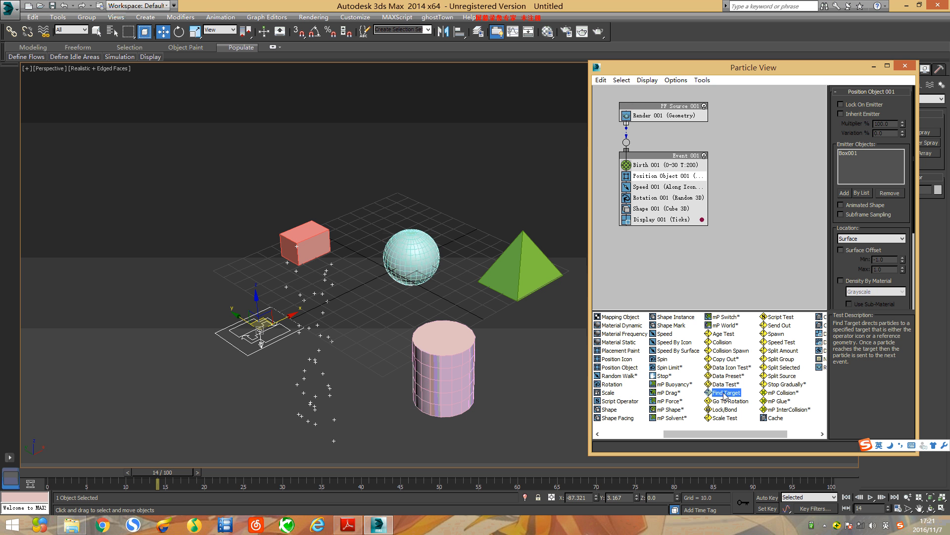
{"action": "left_click_drag", "start_coordinate": [724, 393], "coordinate": [656, 228]}
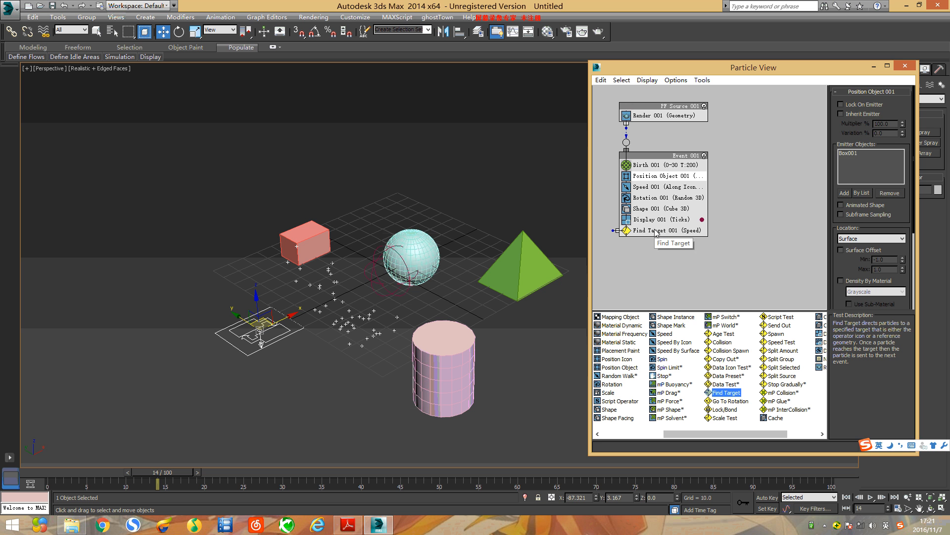
Set the Find Target test to Mesh Objects with the sphere as target, and preview the particles at frame 27.
{"action": "left_click", "coordinate": [657, 231]}
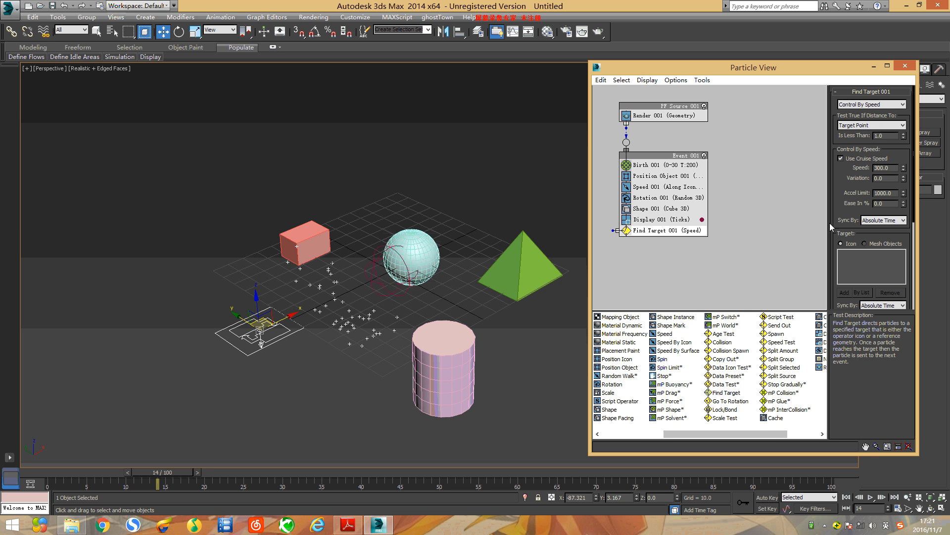
{"action": "left_click", "coordinate": [864, 243]}
{"action": "left_click", "coordinate": [844, 293]}
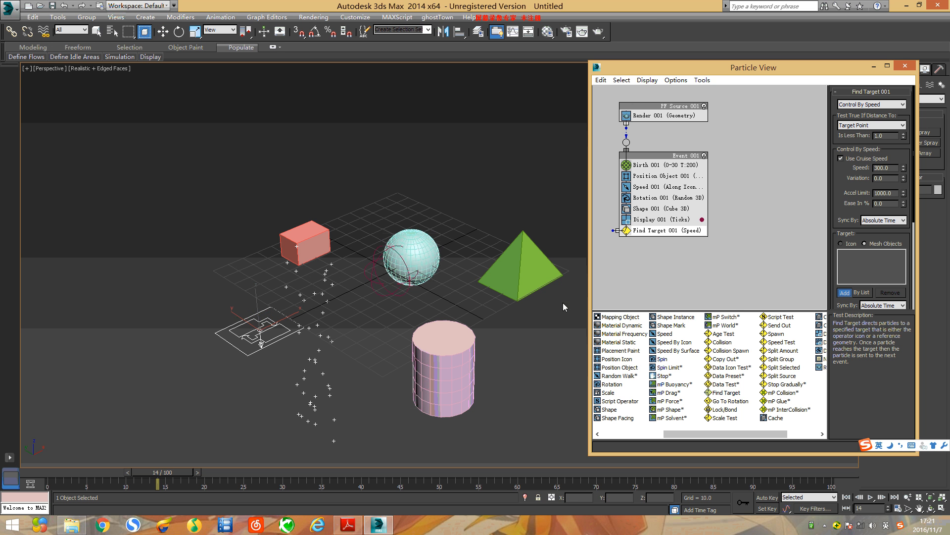
{"action": "left_click", "coordinate": [416, 263]}
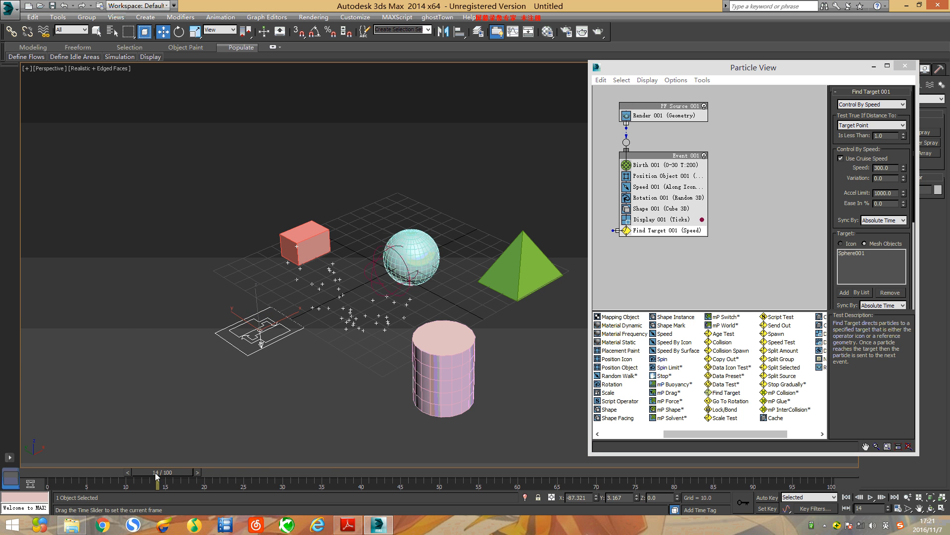
{"action": "left_click_drag", "start_coordinate": [155, 473], "coordinate": [259, 483]}
{"action": "key", "text": "w"}
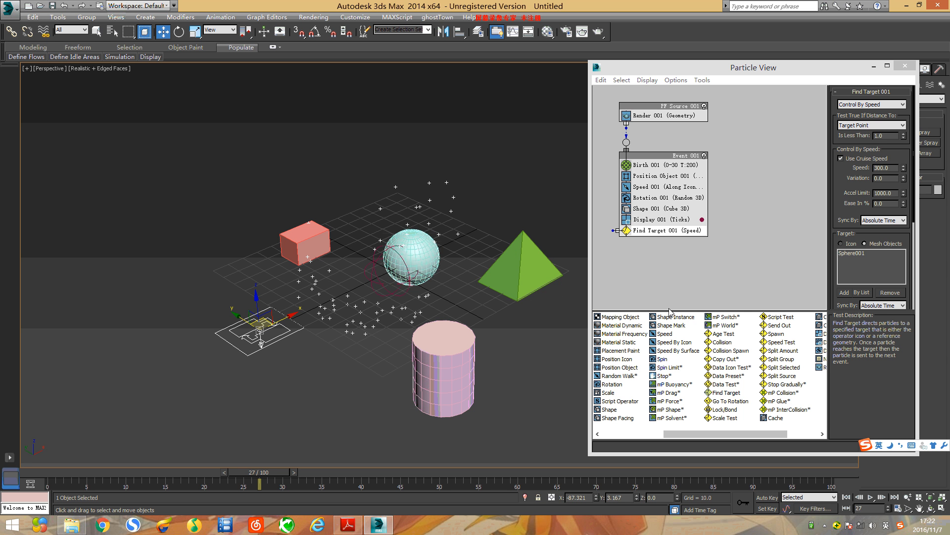
Create a new event from a second Find Target test and position it directly below Event 001.
{"action": "left_click", "coordinate": [726, 393]}
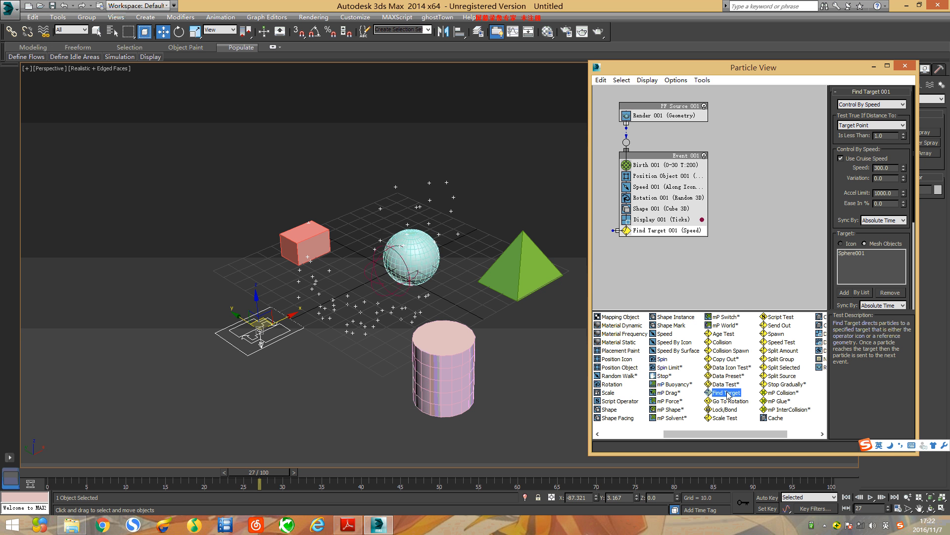
{"action": "left_click_drag", "start_coordinate": [728, 394], "coordinate": [723, 259]}
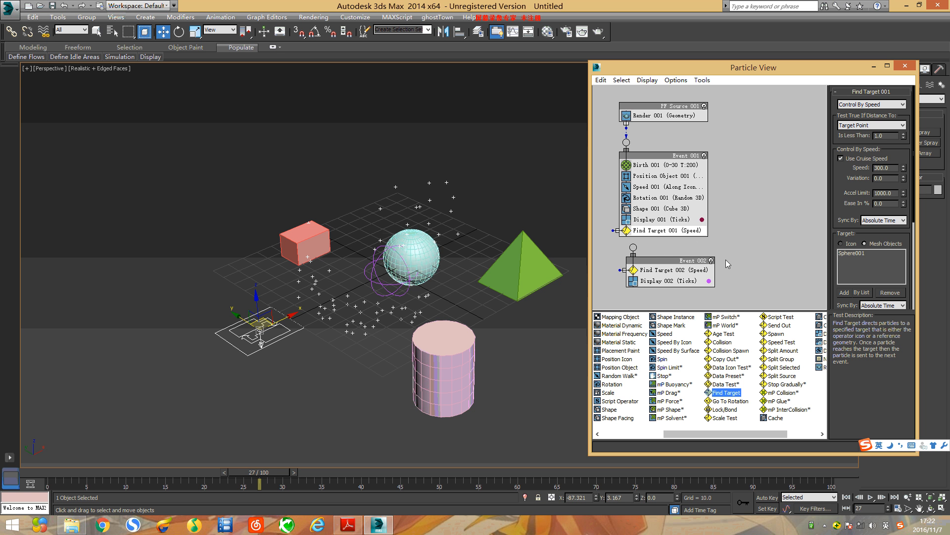
{"action": "left_click_drag", "start_coordinate": [649, 261], "coordinate": [641, 252]}
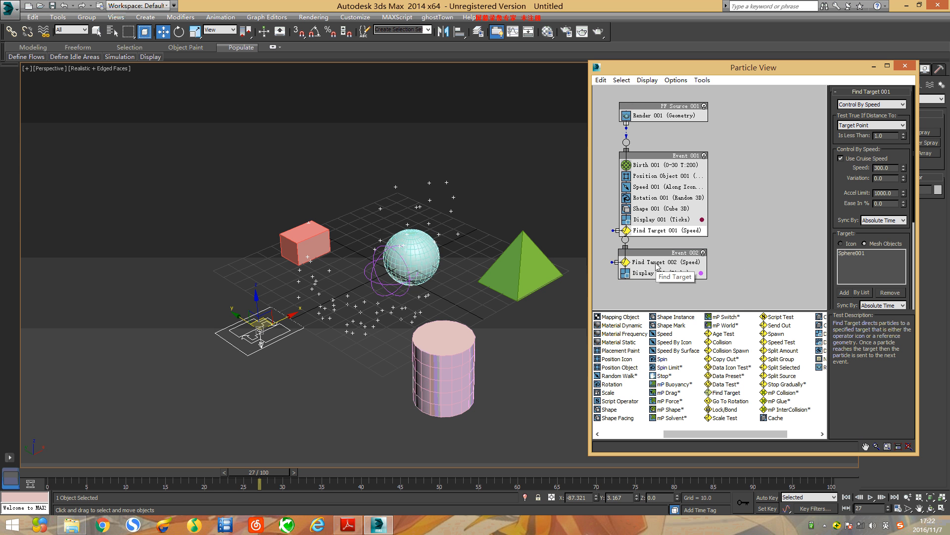
Set the Find Target test in Event 002 to Mesh Objects with the pyramid as target, and preview the particles at frame 27.
{"action": "left_click", "coordinate": [657, 266]}
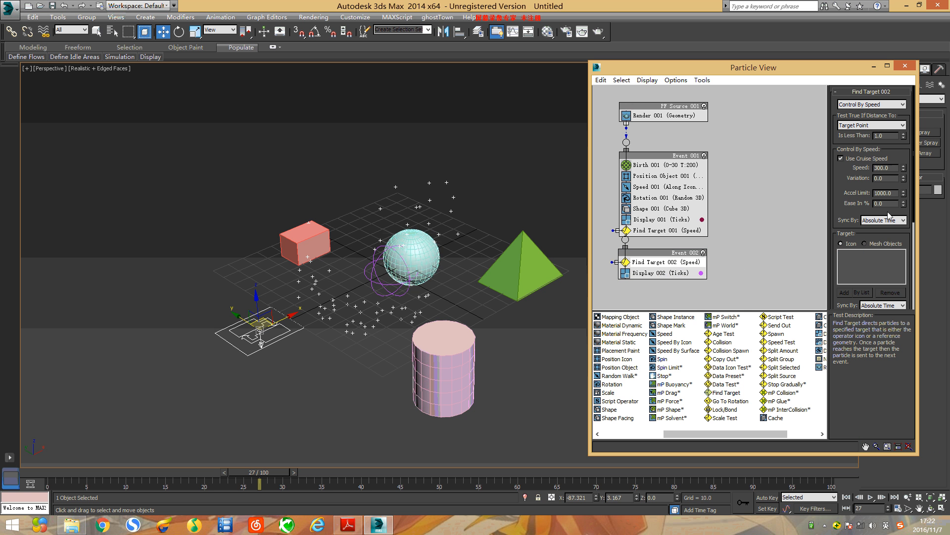
{"action": "left_click", "coordinate": [870, 245]}
{"action": "left_click", "coordinate": [844, 293]}
{"action": "left_click", "coordinate": [531, 267]}
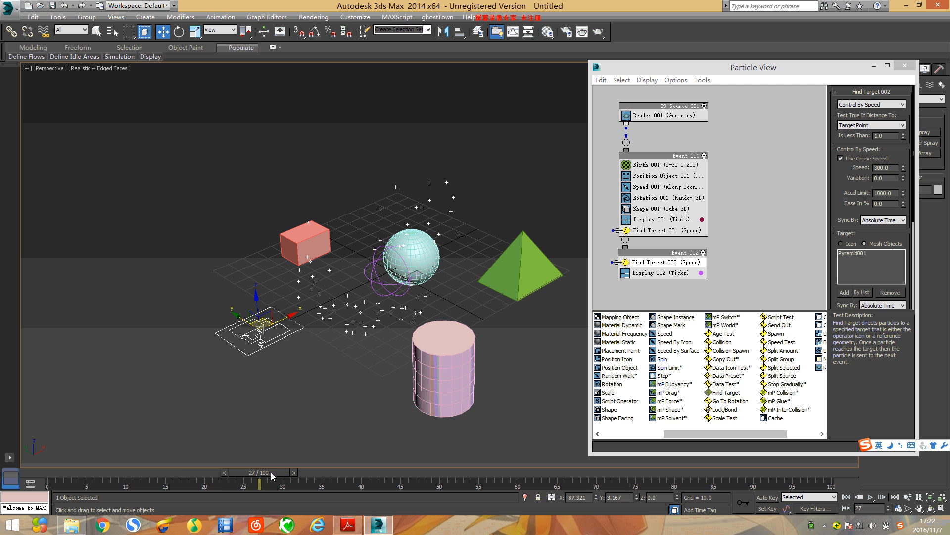
{"action": "mouse_move", "coordinate": [272, 471]}
{"action": "left_mouse_down"}
{"action": "mouse_move", "coordinate": [110, 474]}
{"action": "mouse_move", "coordinate": [193, 488]}
{"action": "mouse_move", "coordinate": [340, 482]}
{"action": "mouse_move", "coordinate": [149, 473]}
{"action": "mouse_move", "coordinate": [276, 482]}
{"action": "left_mouse_up"}
{"action": "key", "text": "w"}
Wire the first Find Target test's output to Event 002 and preview the particles at frame 38.
{"action": "mouse_move", "coordinate": [613, 230]}
{"action": "left_mouse_down"}
{"action": "mouse_move", "coordinate": [604, 239]}
{"action": "mouse_move", "coordinate": [626, 240]}
{"action": "left_mouse_up"}
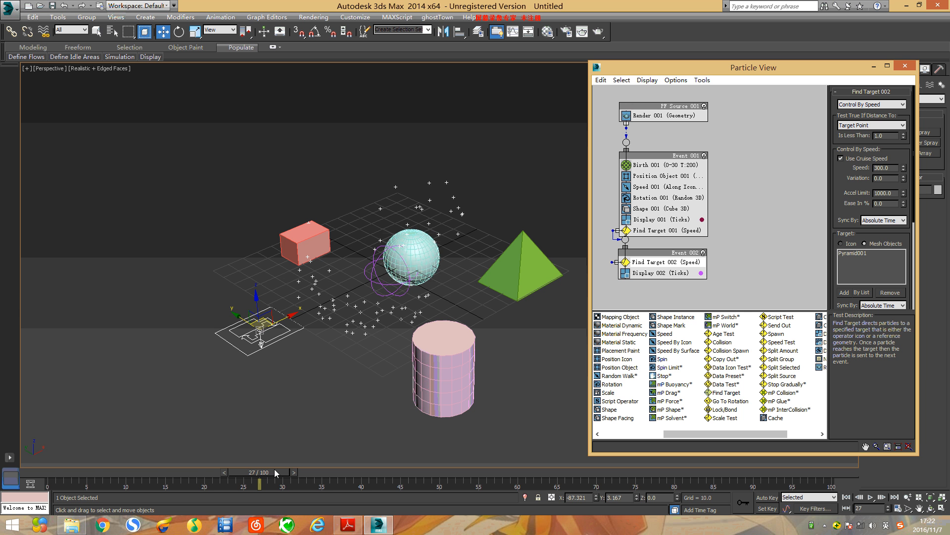
{"action": "left_click_drag", "start_coordinate": [275, 469], "coordinate": [368, 485]}
{"action": "key", "text": "w"}
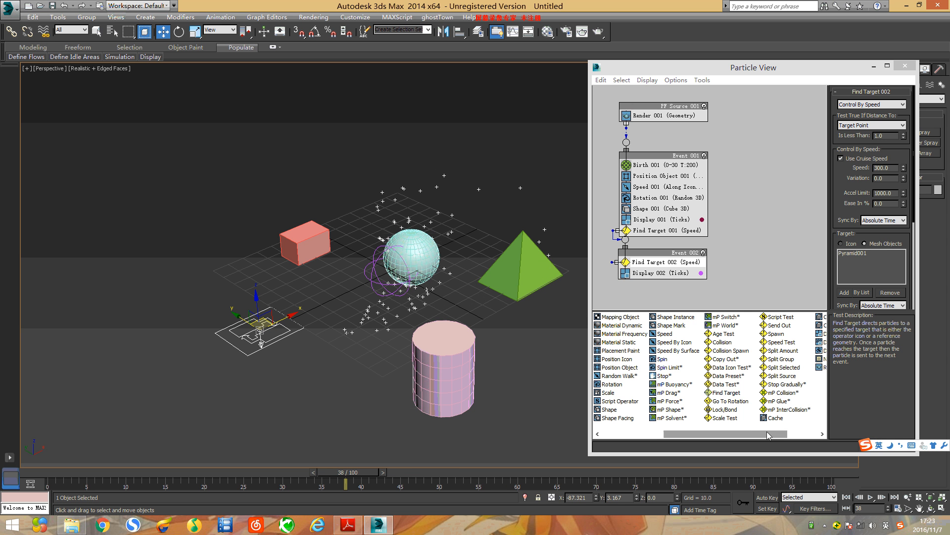
Create a third event from a new Find Target test, placed directly below Event 002.
{"action": "left_click", "coordinate": [727, 393]}
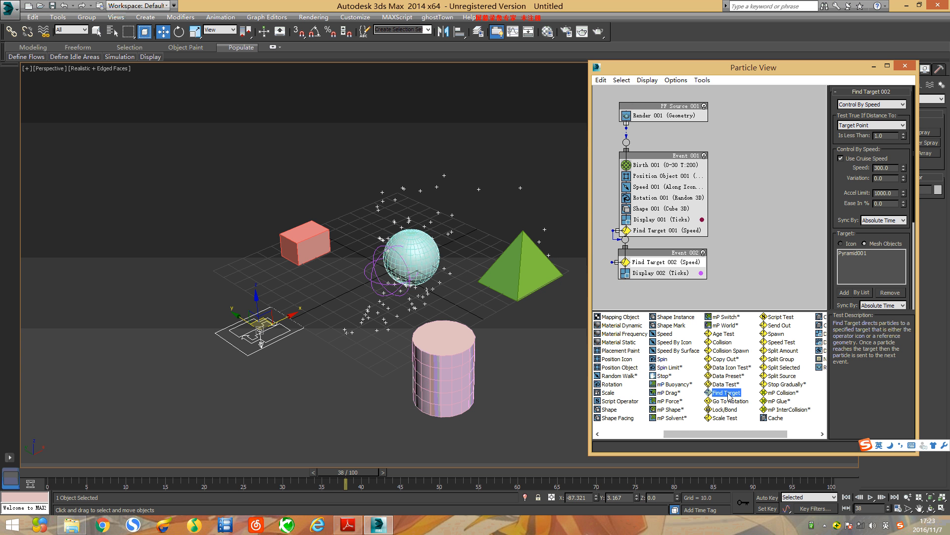
{"action": "left_click_drag", "start_coordinate": [712, 349], "coordinate": [623, 293]}
{"action": "scroll", "coordinate": [701, 283], "scroll_direction": "down", "scroll_amount": 1}
{"action": "scroll", "coordinate": [701, 283], "scroll_direction": "up", "scroll_amount": 3}
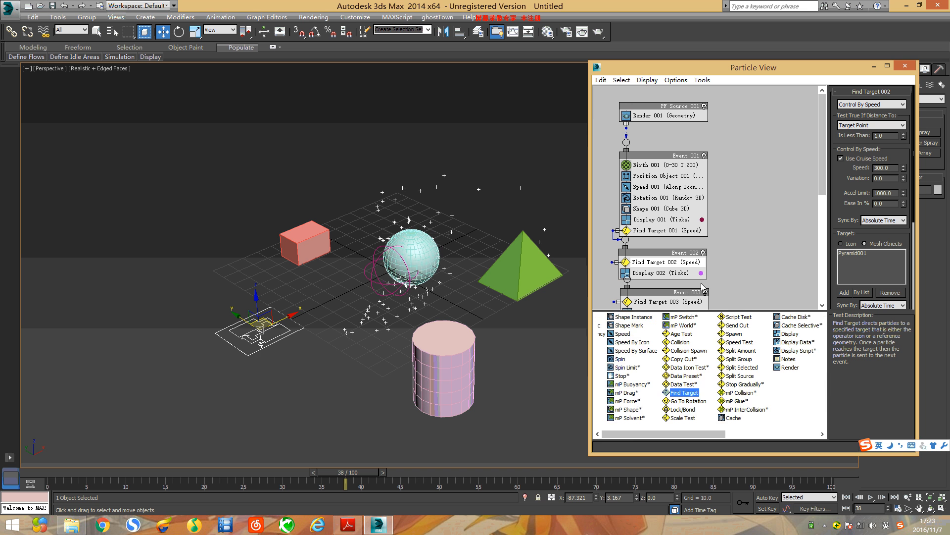
Set the Find Target test in Event 003 to Mesh Objects with the cylinder as target.
{"action": "left_click", "coordinate": [661, 302]}
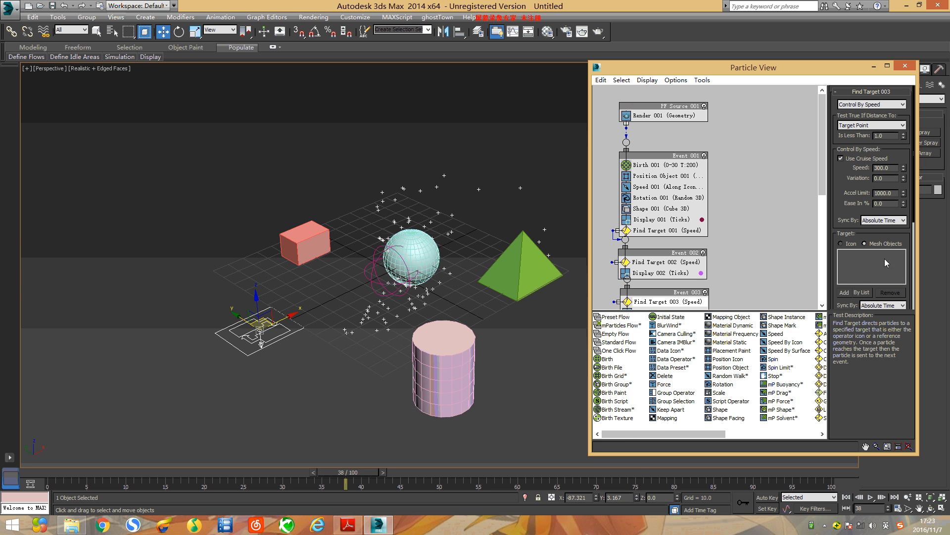
{"action": "left_click", "coordinate": [845, 292]}
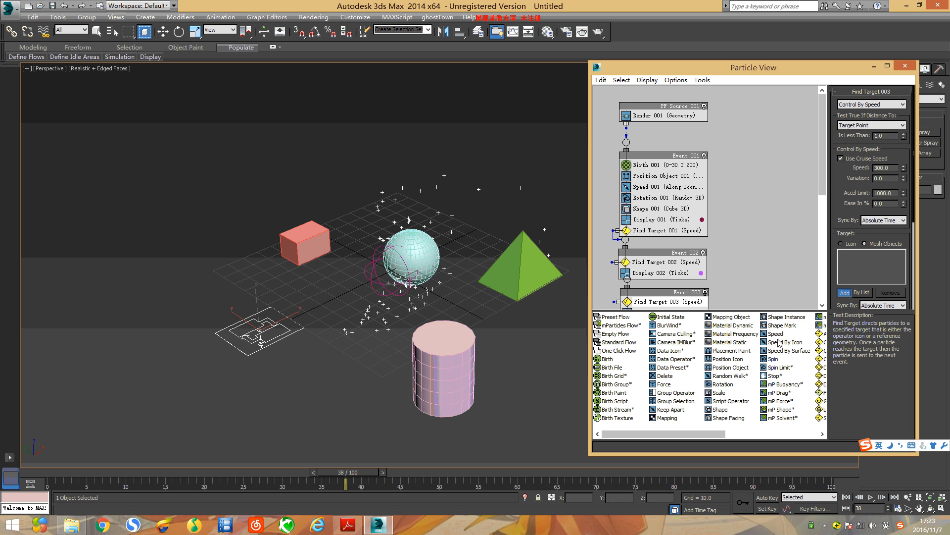
{"action": "left_click", "coordinate": [446, 375]}
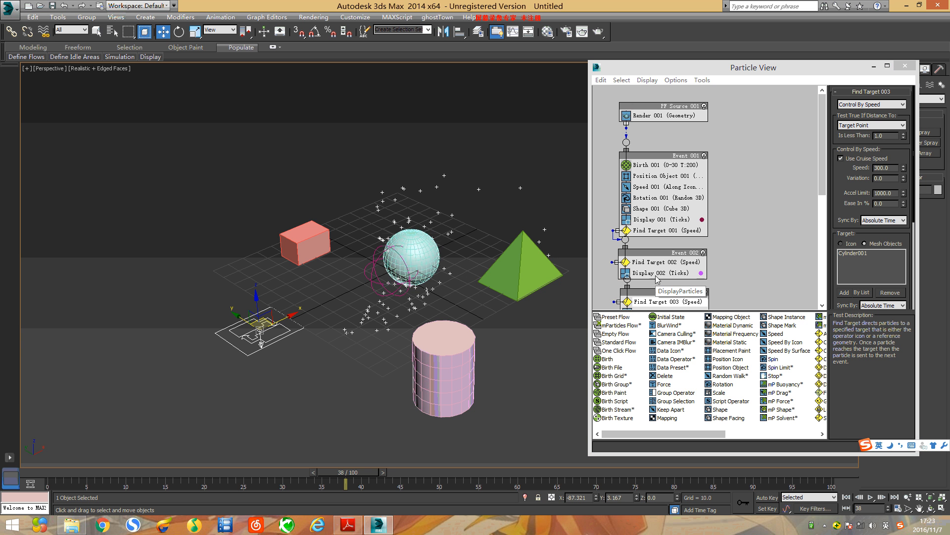
Wire the second Find Target test's output to Event 003 and preview the particles at frame 14.
{"action": "left_click", "coordinate": [609, 261]}
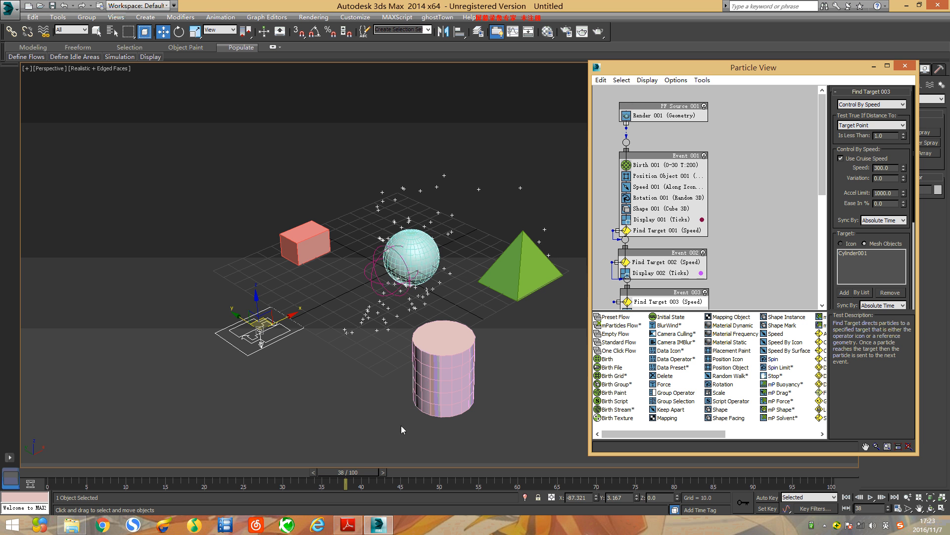
{"action": "left_click_drag", "start_coordinate": [364, 471], "coordinate": [116, 466]}
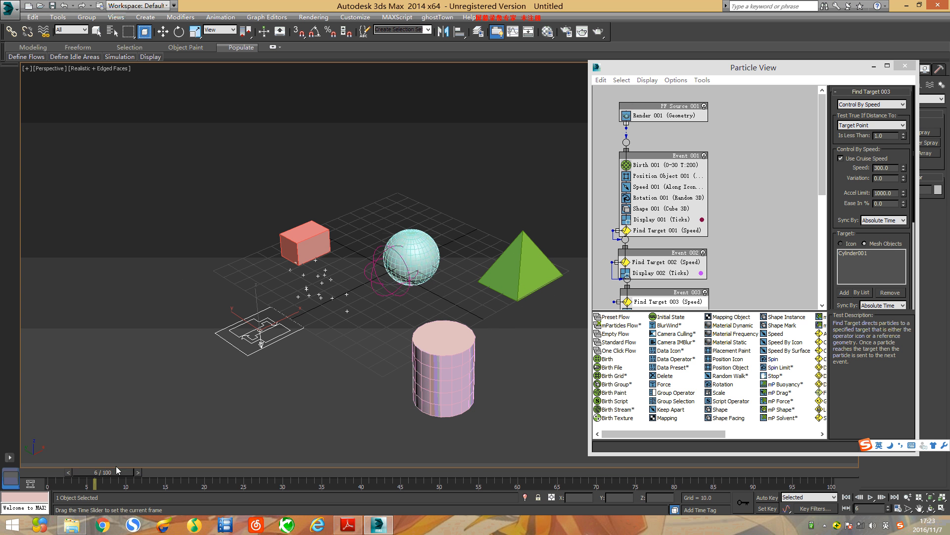
{"action": "key", "text": "w"}
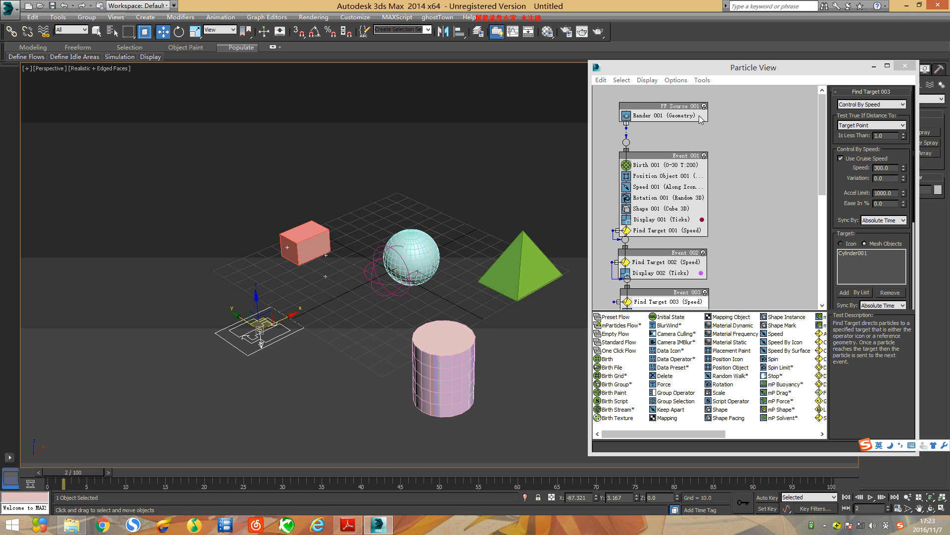
{"action": "left_click_drag", "start_coordinate": [81, 472], "coordinate": [174, 472]}
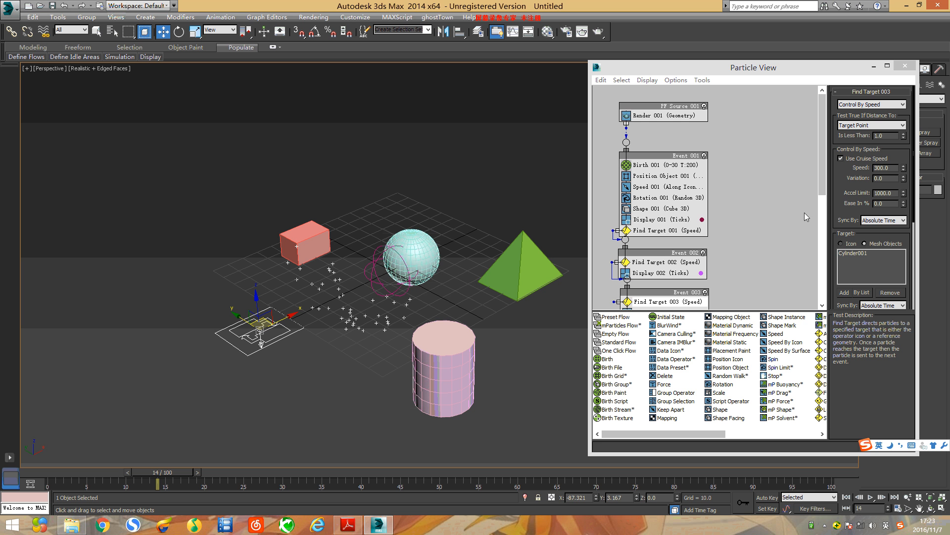
Set the display type of Event 001's Display operator to Geometry and preview the cubes at frame 12.
{"action": "left_click_drag", "start_coordinate": [823, 189], "coordinate": [825, 207]}
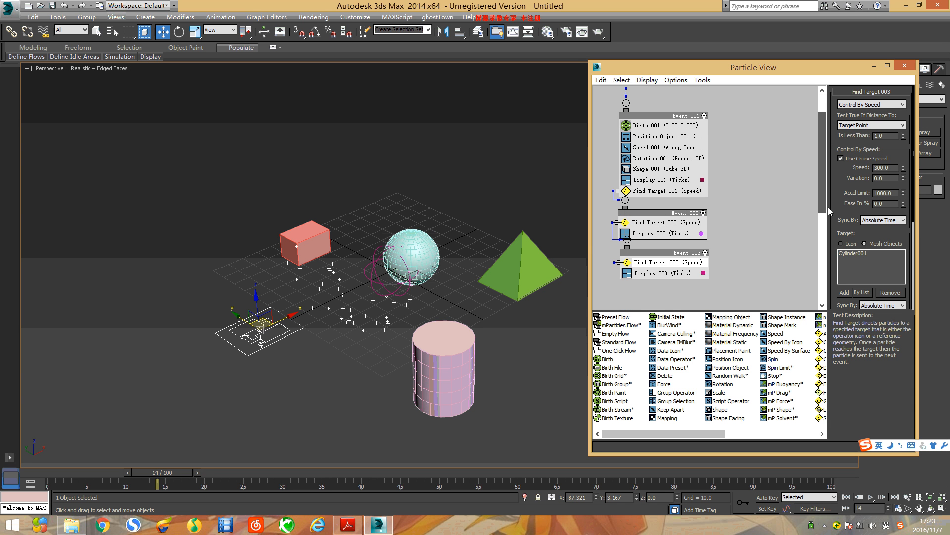
{"action": "left_click", "coordinate": [662, 180]}
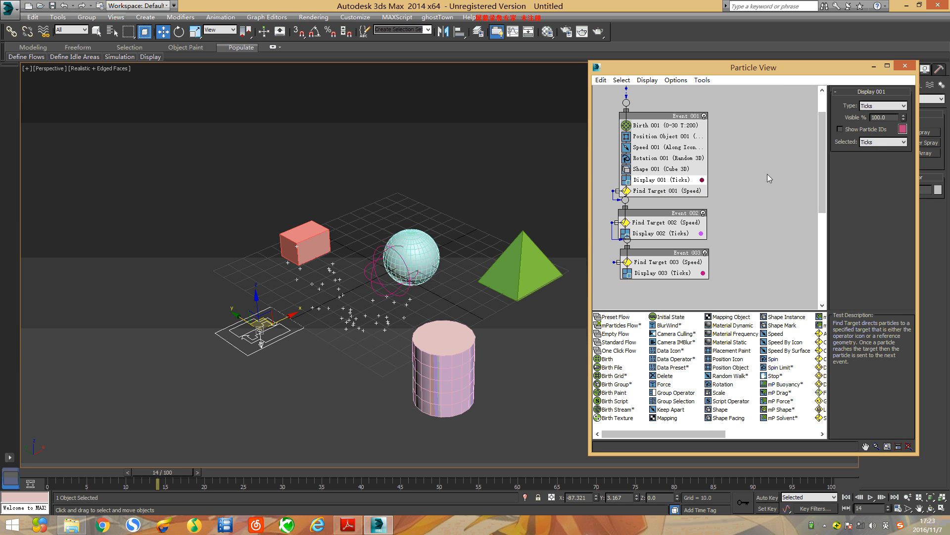
{"action": "left_click", "coordinate": [900, 109]}
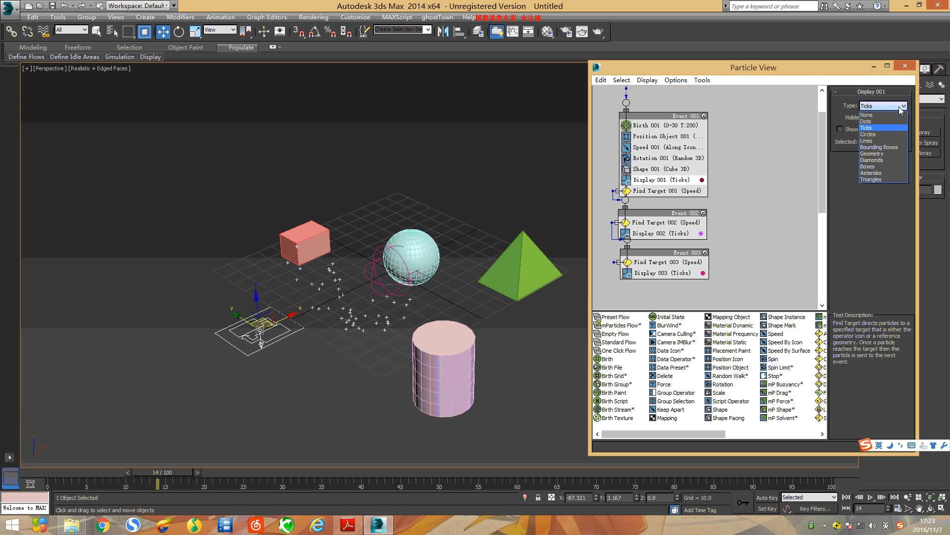
{"action": "left_click", "coordinate": [892, 153]}
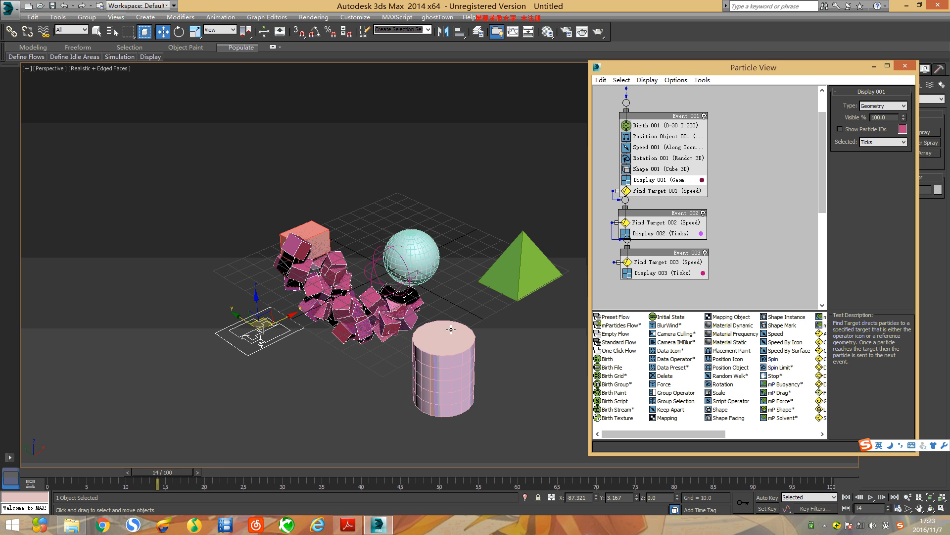
{"action": "left_click_drag", "start_coordinate": [156, 474], "coordinate": [142, 491]}
{"action": "key", "text": "w"}
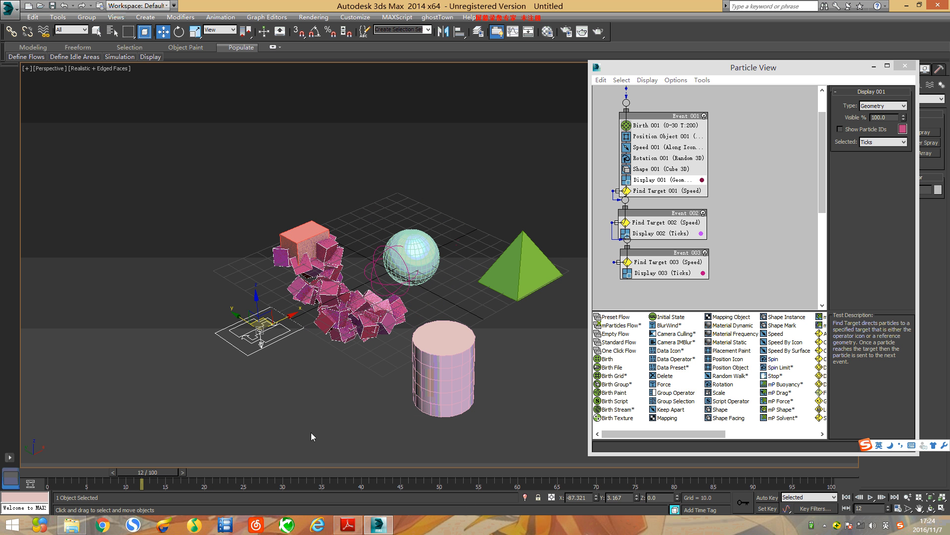
Set the cube size in Event 001's Shape operator to 5.
{"action": "left_click", "coordinate": [662, 169]}
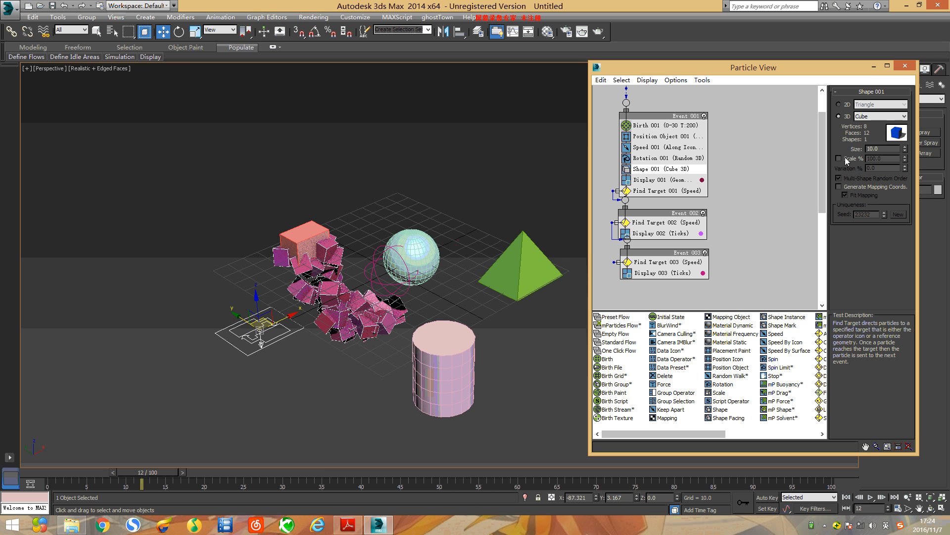
{"action": "left_click_drag", "start_coordinate": [890, 149], "coordinate": [859, 151]}
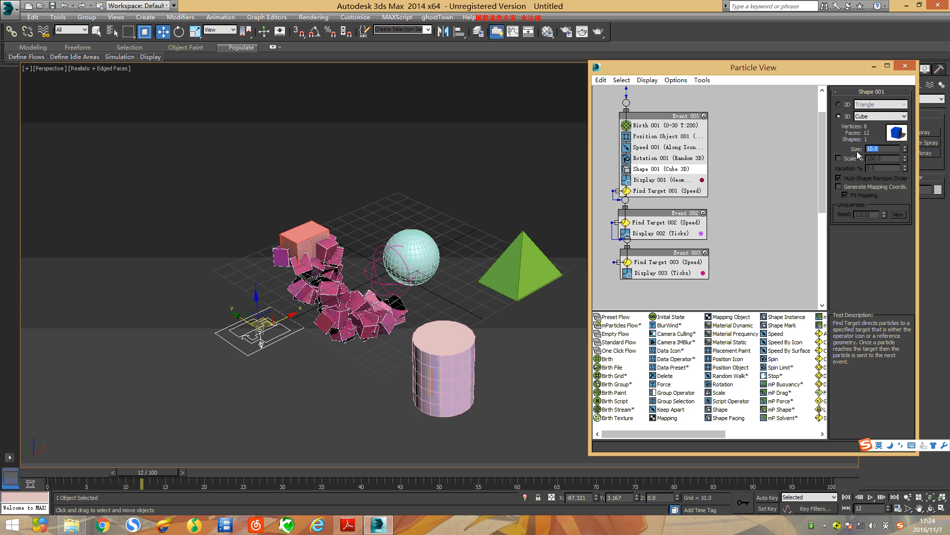
{"action": "type", "text": "5"}
{"action": "key", "text": "Return"}
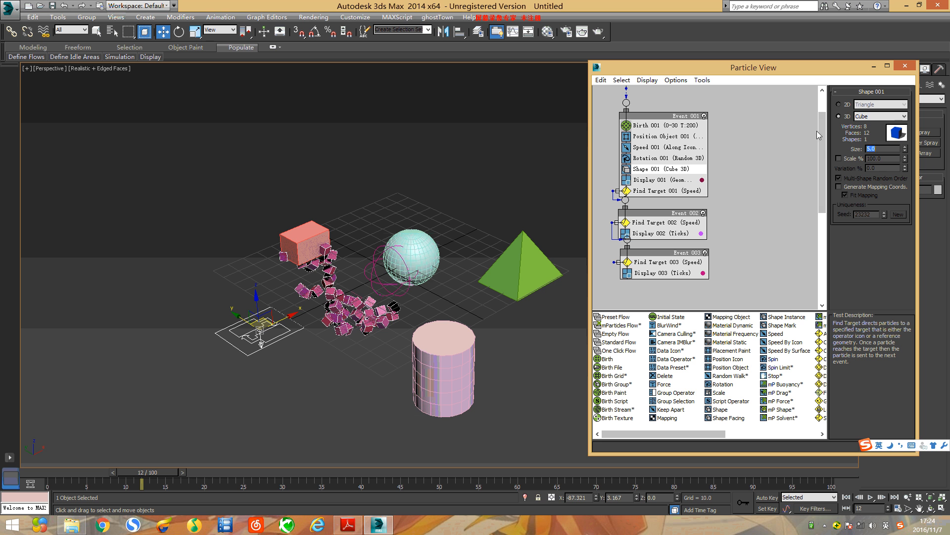
Change the display colour of Event 001's particles to a very pale pink, nearly white, and preview them at frame 19.
{"action": "left_click", "coordinate": [693, 180]}
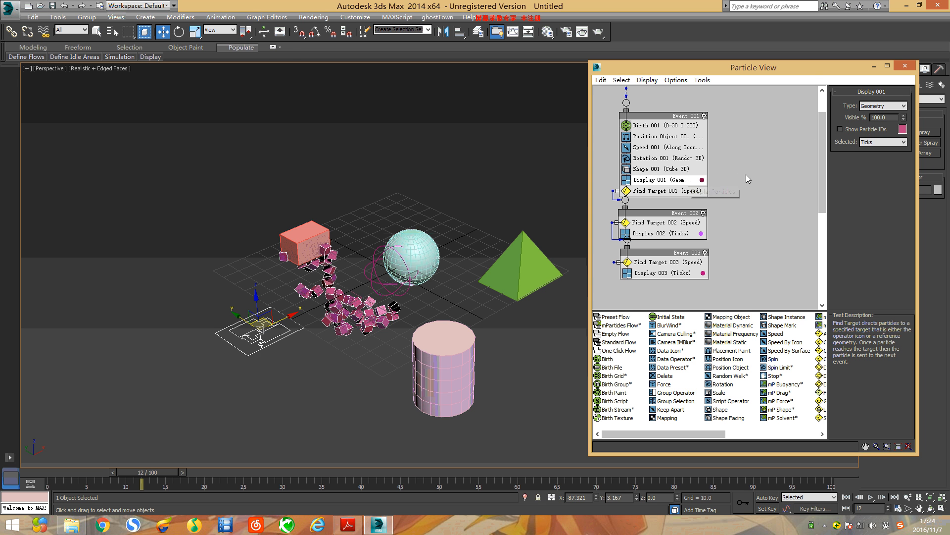
{"action": "left_click", "coordinate": [903, 129]}
{"action": "left_click", "coordinate": [281, 114]}
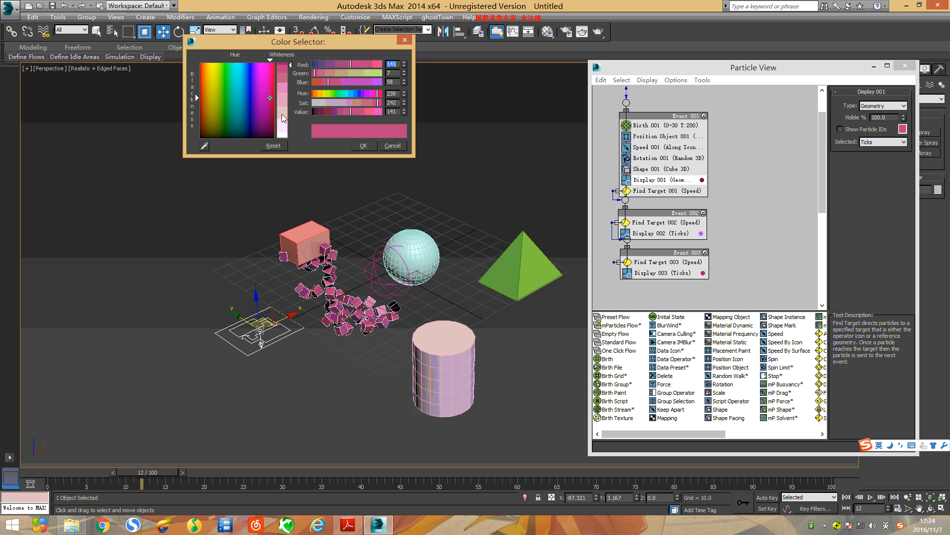
{"action": "left_click", "coordinate": [363, 146]}
{"action": "left_click_drag", "start_coordinate": [160, 471], "coordinate": [206, 494]}
{"action": "key", "text": "w"}
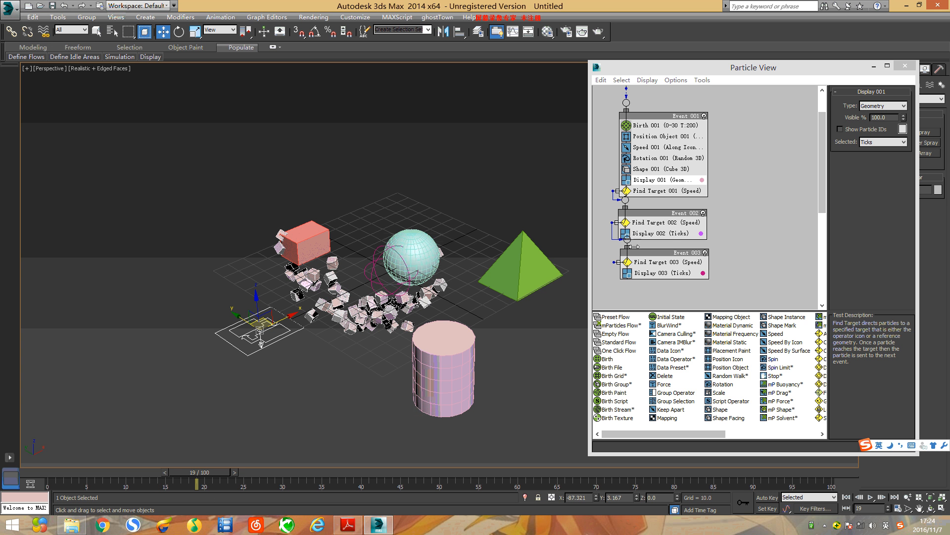
Set the display type of the Display operators in Event 002 and Event 003 to Geometry.
{"action": "left_click", "coordinate": [679, 233]}
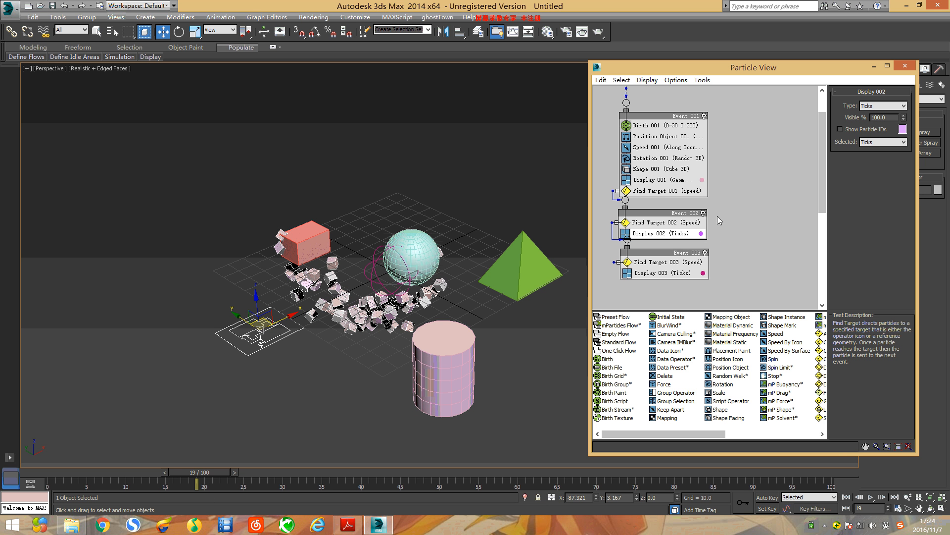
{"action": "left_click", "coordinate": [902, 106]}
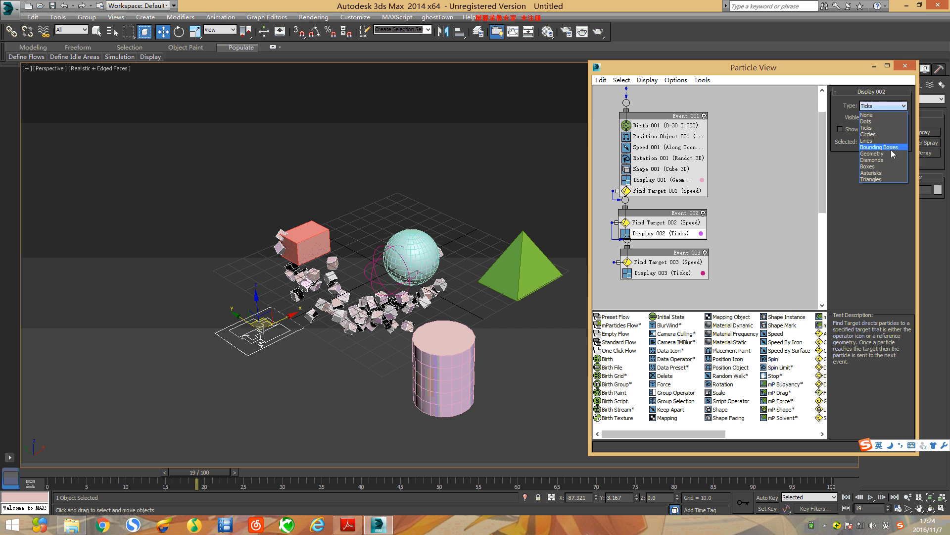
{"action": "left_click", "coordinate": [894, 153]}
{"action": "left_click", "coordinate": [677, 273]}
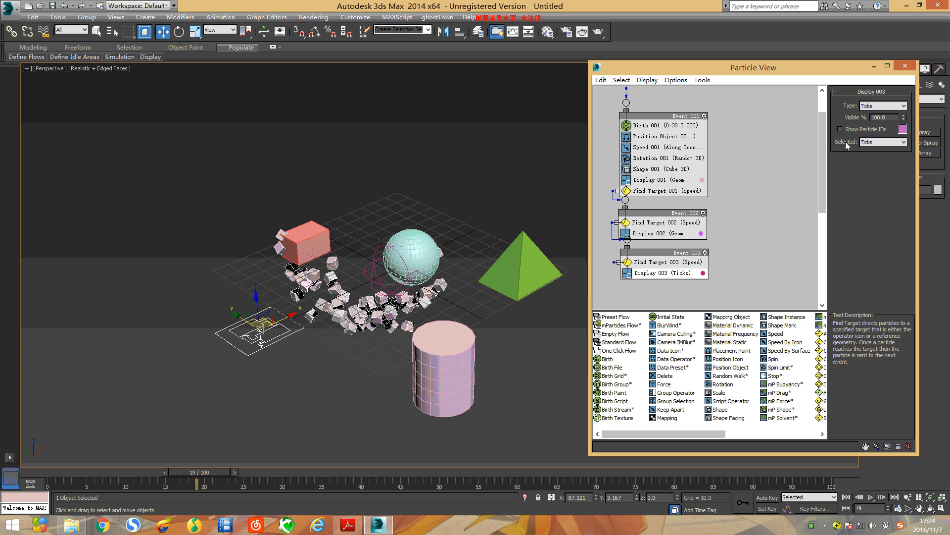
{"action": "left_click", "coordinate": [884, 106]}
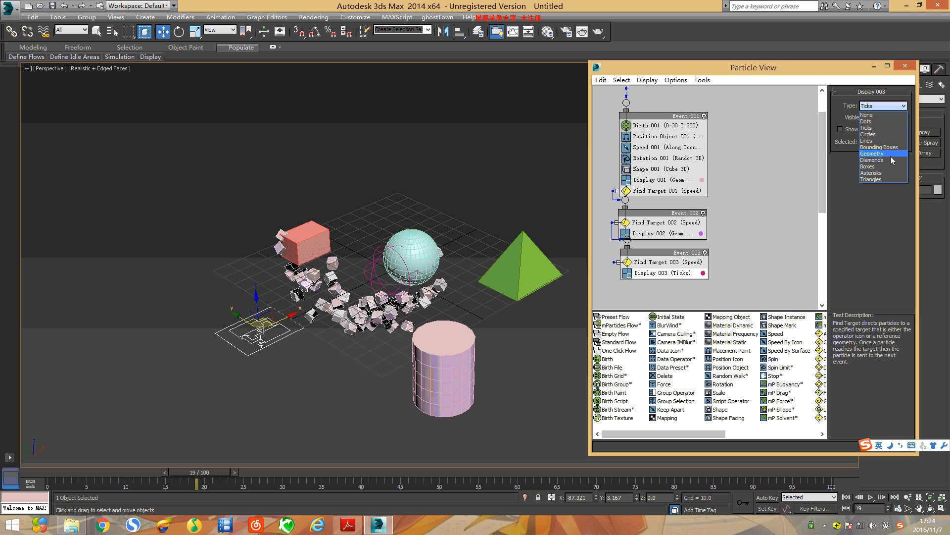
{"action": "left_click", "coordinate": [890, 156]}
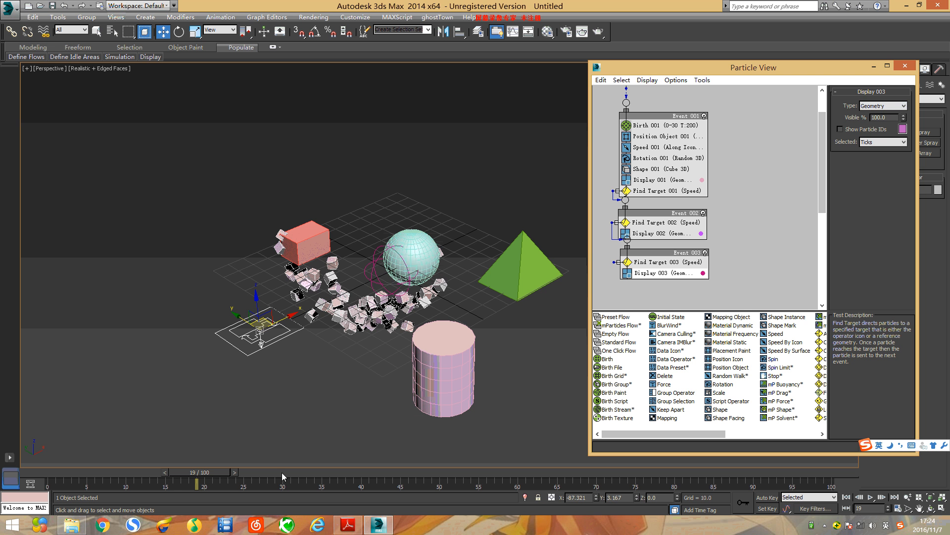
Preview the particle cubes at frame 13 and close Particle View.
{"action": "left_click_drag", "start_coordinate": [214, 475], "coordinate": [165, 474]}
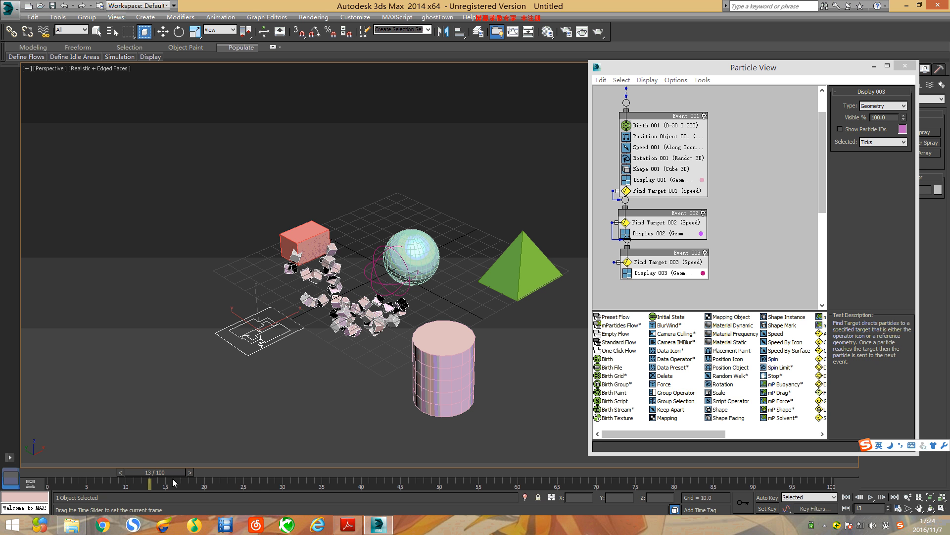
{"action": "key", "text": "w"}
{"action": "mouse_move", "coordinate": [693, 69]}
{"action": "left_mouse_down"}
{"action": "mouse_move", "coordinate": [747, 75]}
{"action": "mouse_move", "coordinate": [702, 70]}
{"action": "left_mouse_up"}
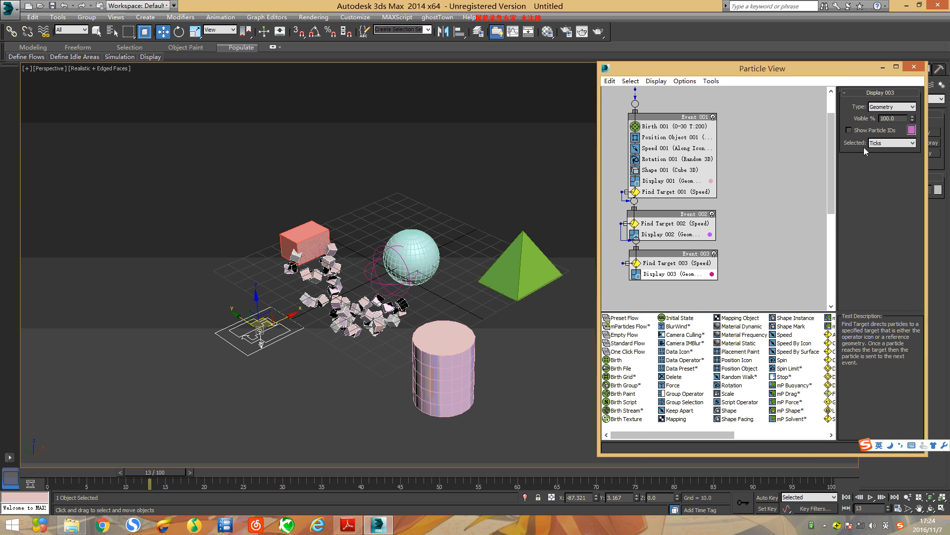
{"action": "left_click", "coordinate": [914, 68]}
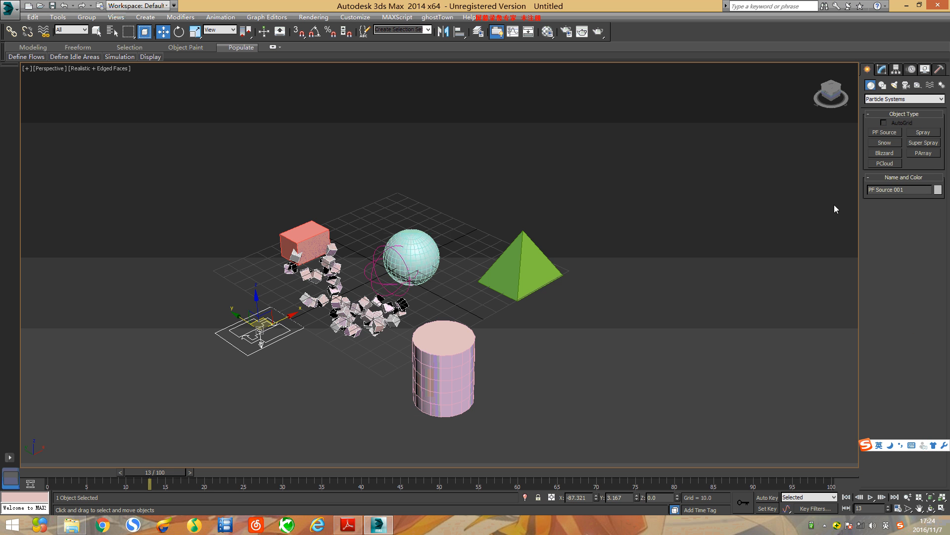
Deselect the particle source and preview the cubes' travel between the target objects up to frame 80.
{"action": "left_click", "coordinate": [647, 320]}
{"action": "scroll", "coordinate": [647, 320], "scroll_direction": "down", "scroll_amount": 3}
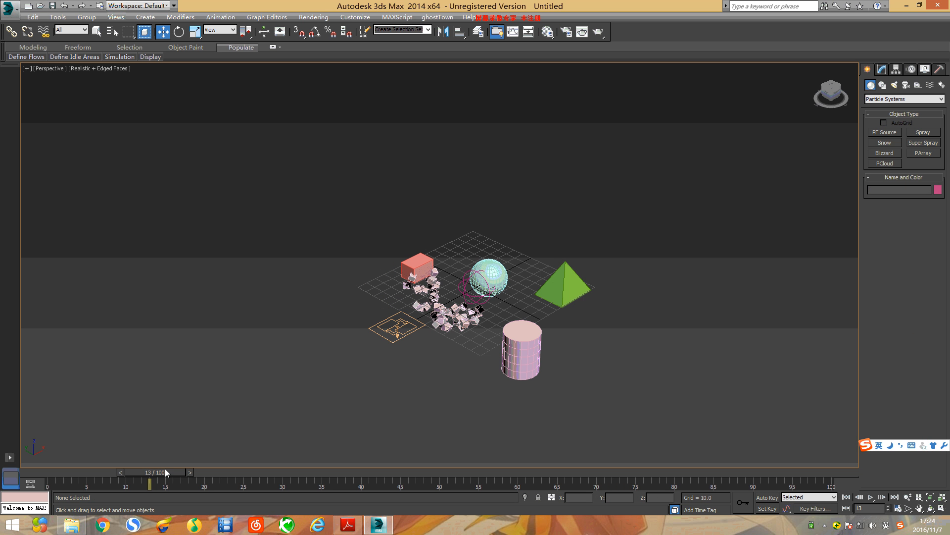
{"action": "left_click_drag", "start_coordinate": [165, 472], "coordinate": [304, 488]}
{"action": "key", "text": "w"}
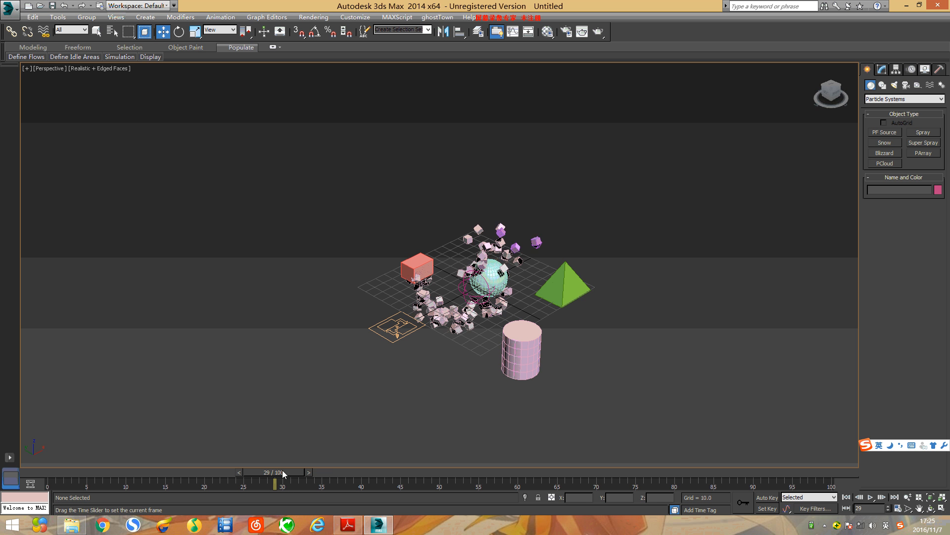
{"action": "left_click_drag", "start_coordinate": [282, 470], "coordinate": [682, 475]}
{"action": "key", "text": "w"}
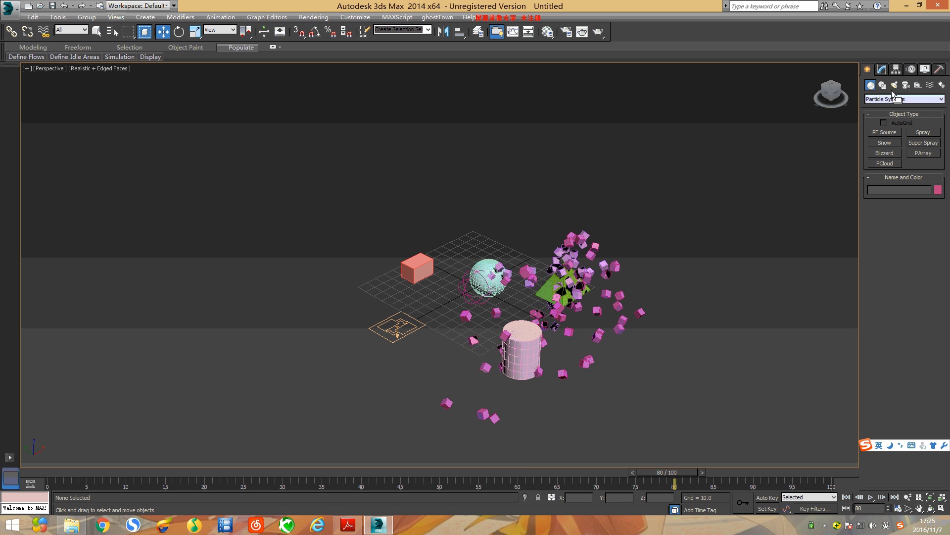
Adjust the blue component of the display colour of Event 003's particles and preview the cubes at frame 89.
{"action": "left_click", "coordinate": [892, 132]}
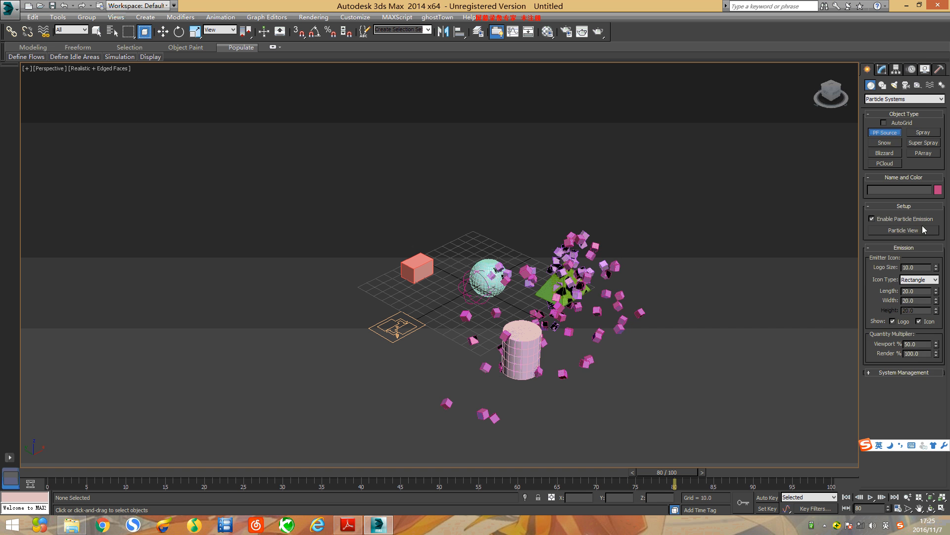
{"action": "left_click", "coordinate": [921, 232]}
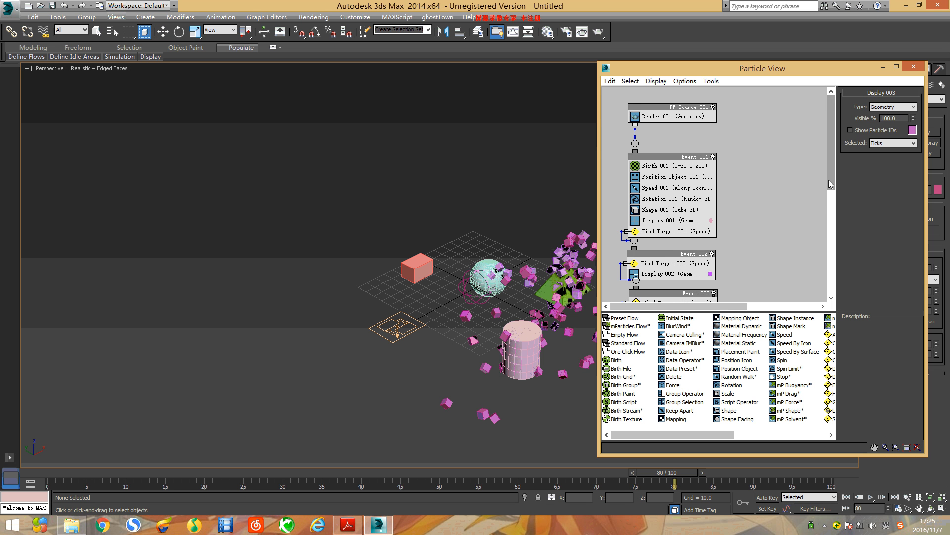
{"action": "left_click_drag", "start_coordinate": [832, 179], "coordinate": [838, 229]}
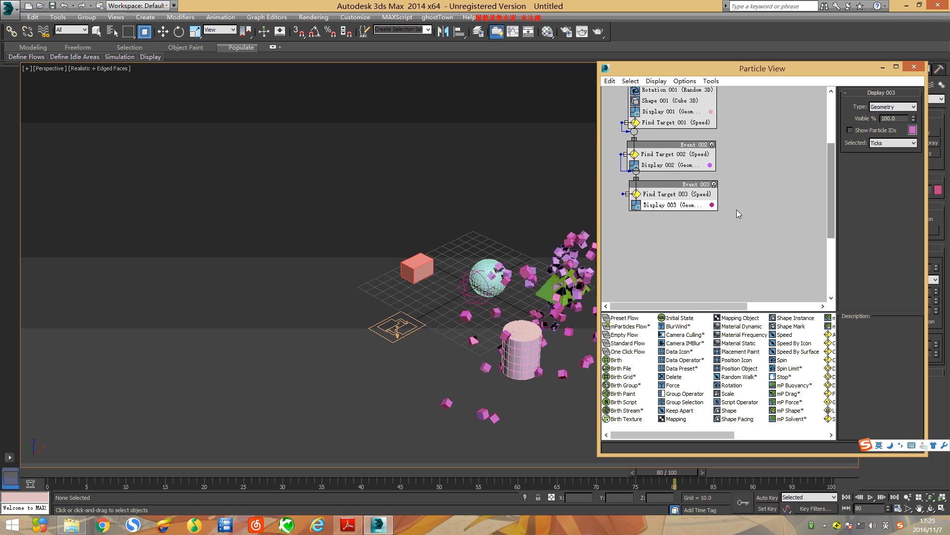
{"action": "left_click", "coordinate": [711, 205]}
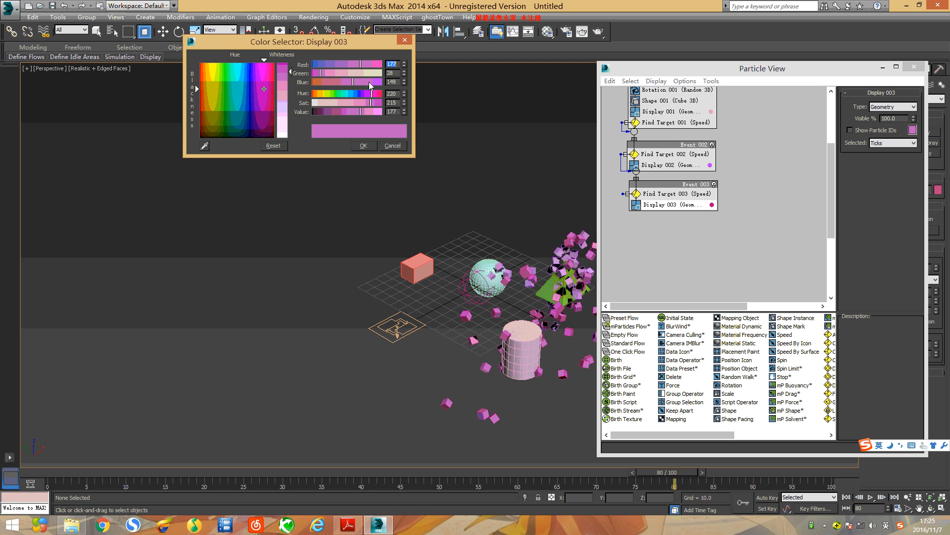
{"action": "left_click_drag", "start_coordinate": [362, 84], "coordinate": [364, 85]}
{"action": "left_click", "coordinate": [366, 145]}
{"action": "left_click", "coordinate": [913, 69]}
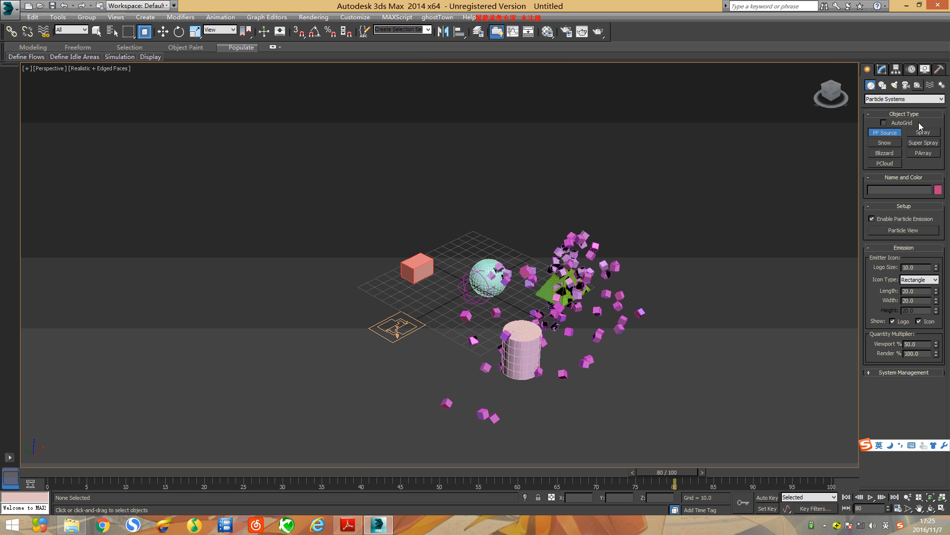
{"action": "mouse_move", "coordinate": [674, 474]}
{"action": "left_mouse_down"}
{"action": "mouse_move", "coordinate": [65, 472]}
{"action": "mouse_move", "coordinate": [493, 484]}
{"action": "mouse_move", "coordinate": [584, 484]}
{"action": "mouse_move", "coordinate": [652, 470]}
{"action": "mouse_move", "coordinate": [798, 475]}
{"action": "mouse_move", "coordinate": [754, 475]}
{"action": "left_mouse_up"}
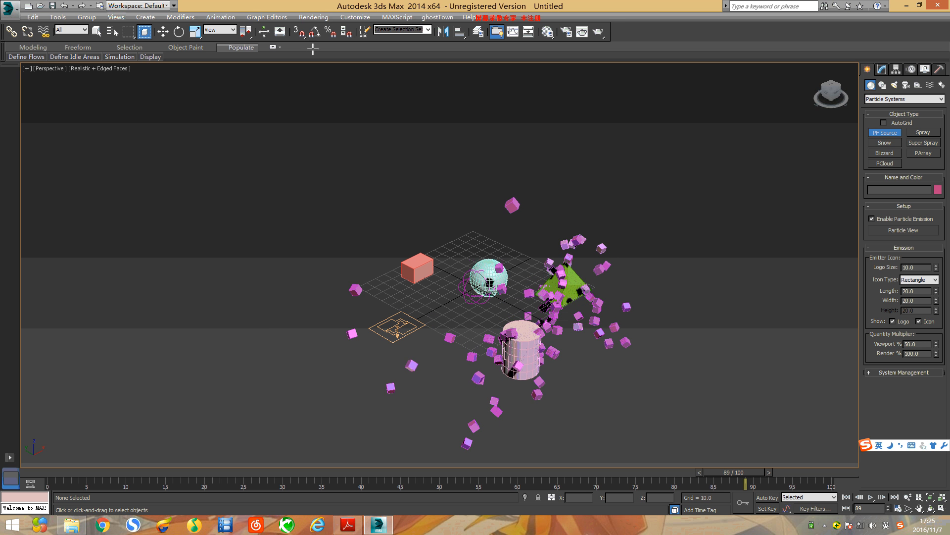
Open the Render Setup dialog and move it clear of the scene objects.
{"action": "left_click", "coordinate": [307, 17]}
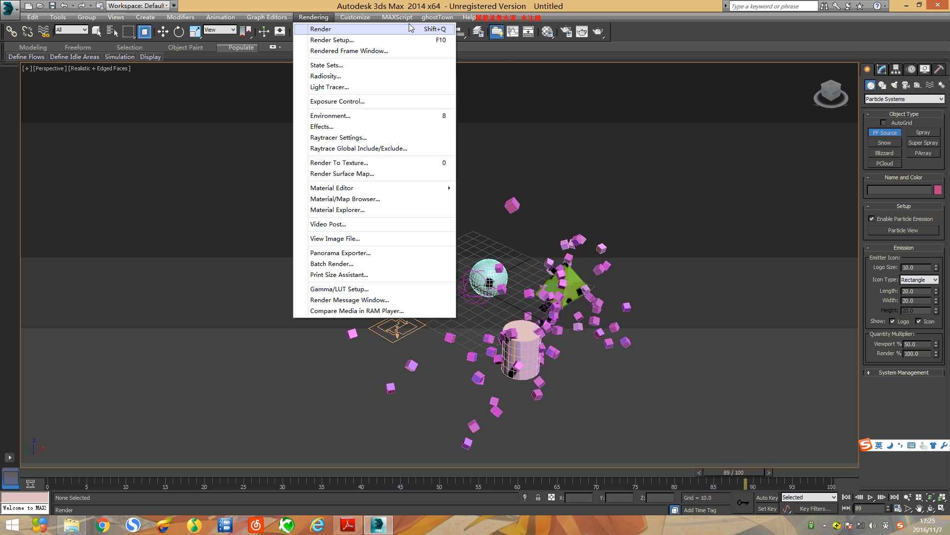
{"action": "left_click", "coordinate": [507, 18]}
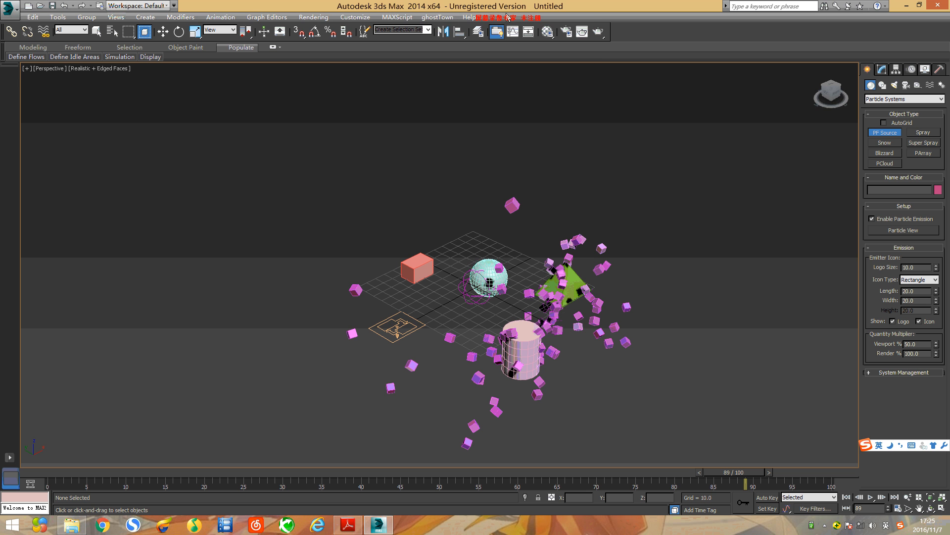
{"action": "left_click", "coordinate": [314, 17]}
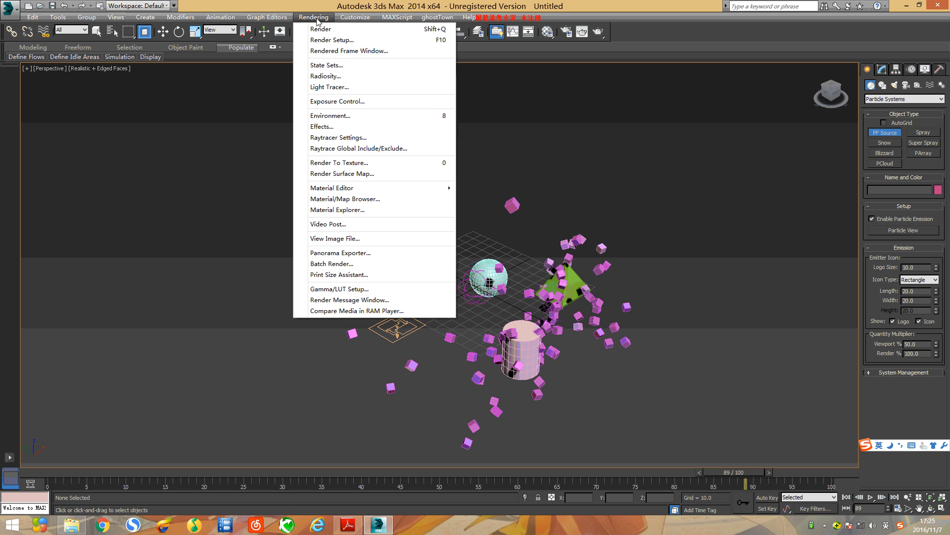
{"action": "left_click", "coordinate": [333, 40]}
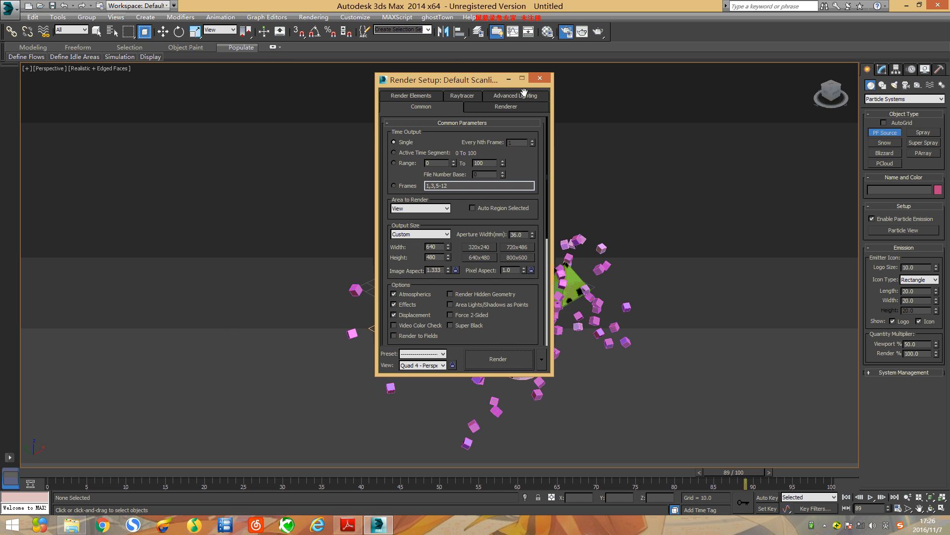
{"action": "left_click_drag", "start_coordinate": [465, 84], "coordinate": [136, 107]}
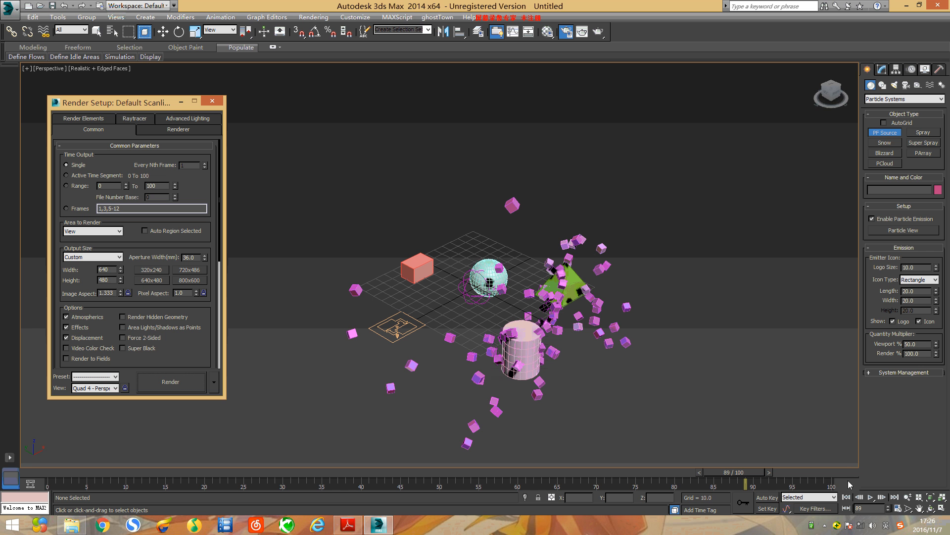
Set the animation length to 200 frames and preview the particles at frame 7.
{"action": "left_click", "coordinate": [900, 510]}
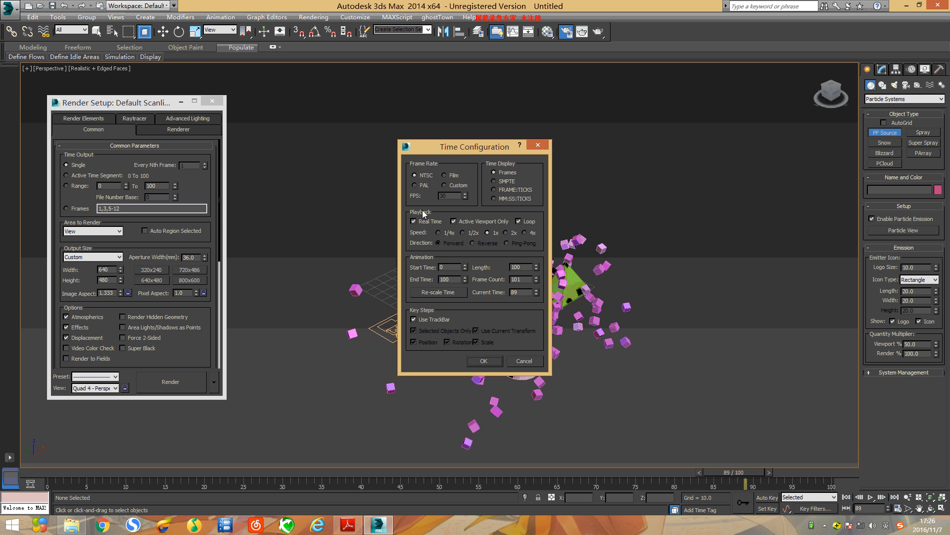
{"action": "double_click", "coordinate": [520, 267]}
{"action": "type", "text": "200"}
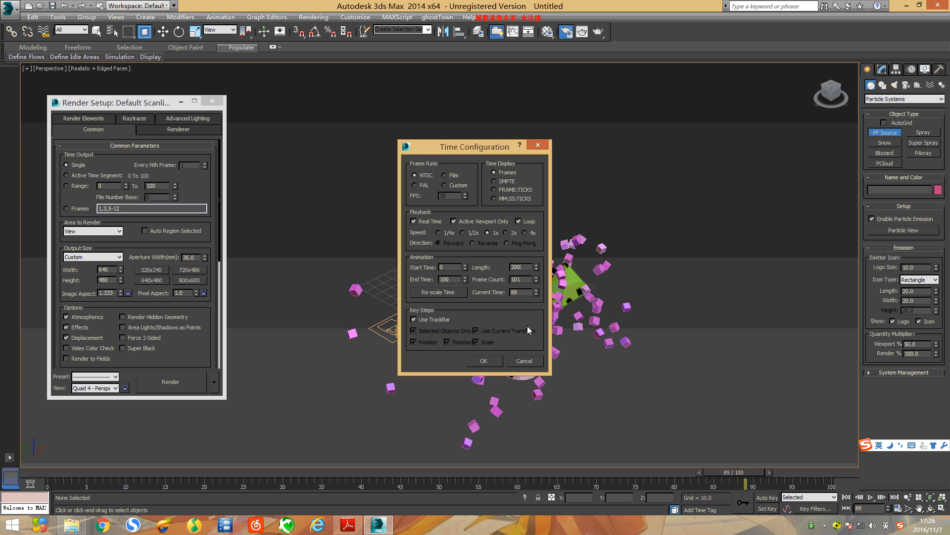
{"action": "left_click", "coordinate": [480, 360]}
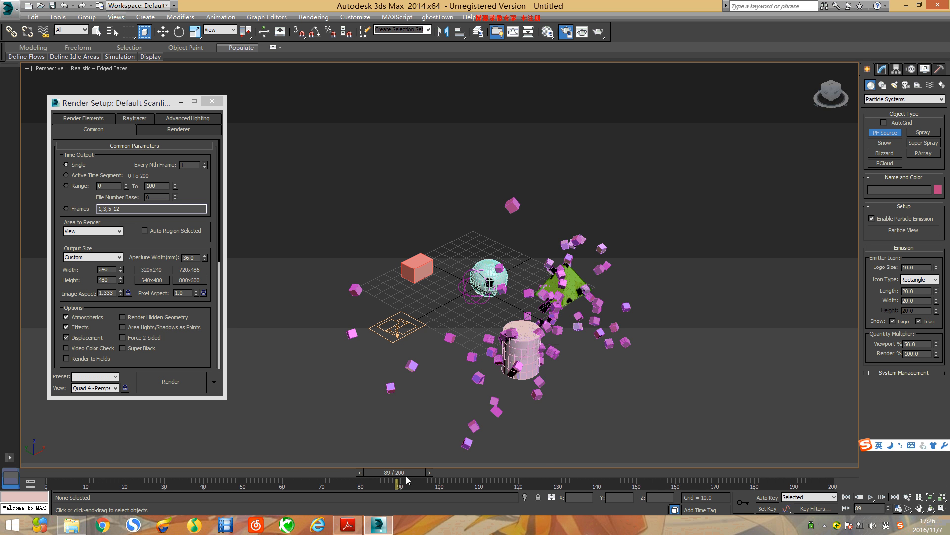
{"action": "left_click_drag", "start_coordinate": [407, 479], "coordinate": [73, 483]}
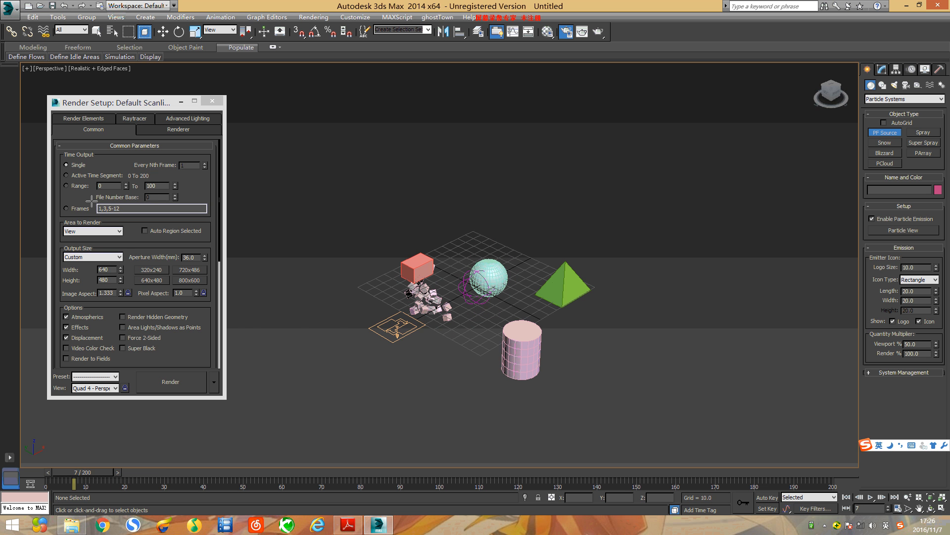
Set the render time output to the range 0 to 100 and the output size to HDTV (video).
{"action": "left_click_drag", "start_coordinate": [107, 103], "coordinate": [445, 82]}
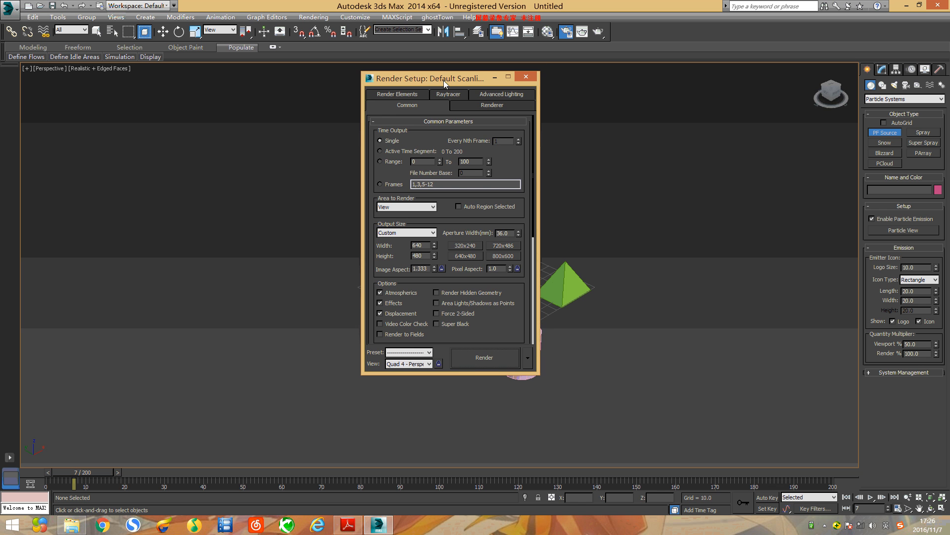
{"action": "left_click", "coordinate": [379, 162]}
{"action": "left_click_drag", "start_coordinate": [423, 81], "coordinate": [338, 102]}
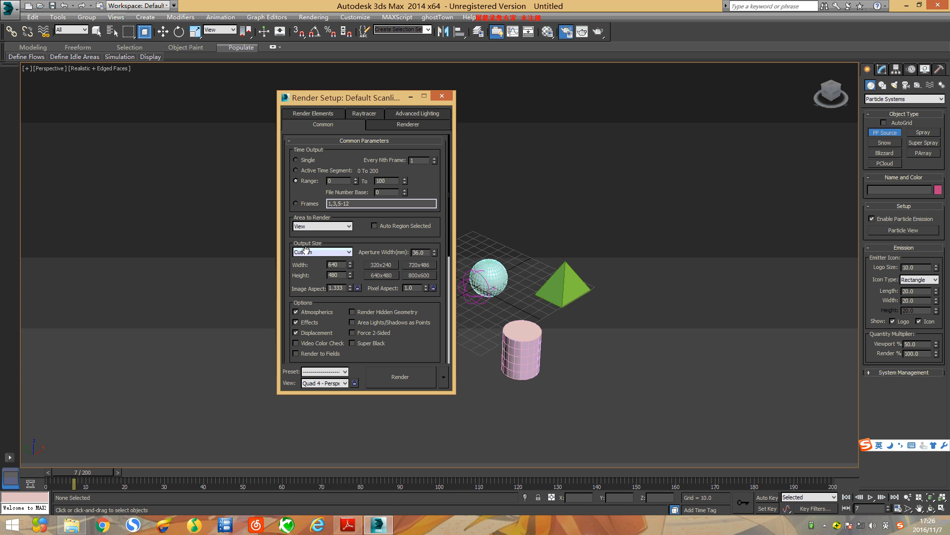
{"action": "left_click", "coordinate": [324, 252]}
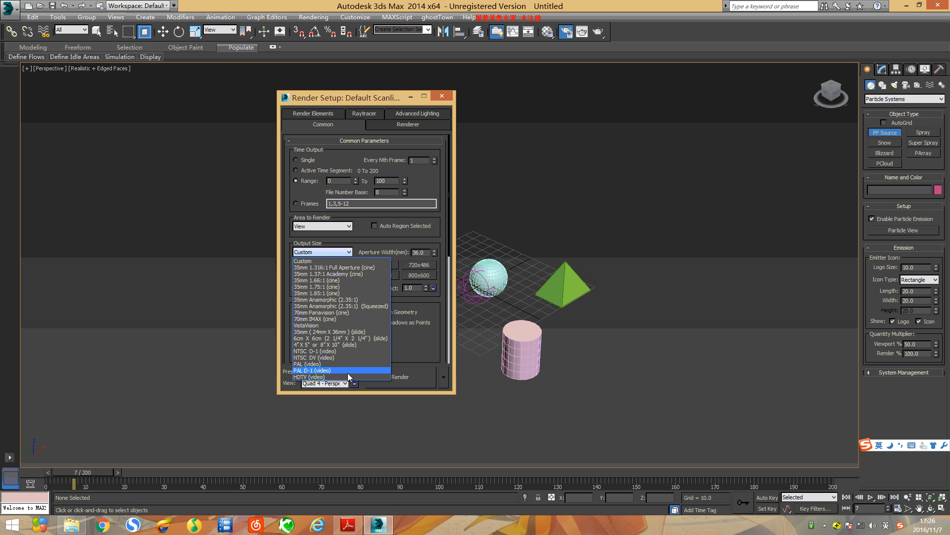
{"action": "left_click", "coordinate": [348, 375]}
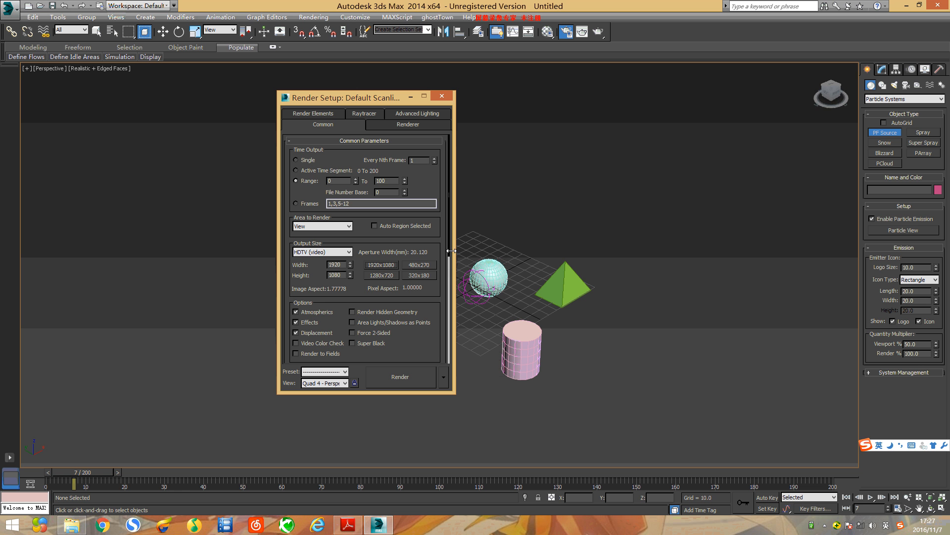
Choose the desktop as the render output location and name the file animation_particle.
{"action": "scroll", "coordinate": [447, 259], "scroll_direction": "down", "scroll_amount": 1}
{"action": "left_click_drag", "start_coordinate": [447, 260], "coordinate": [448, 384]}
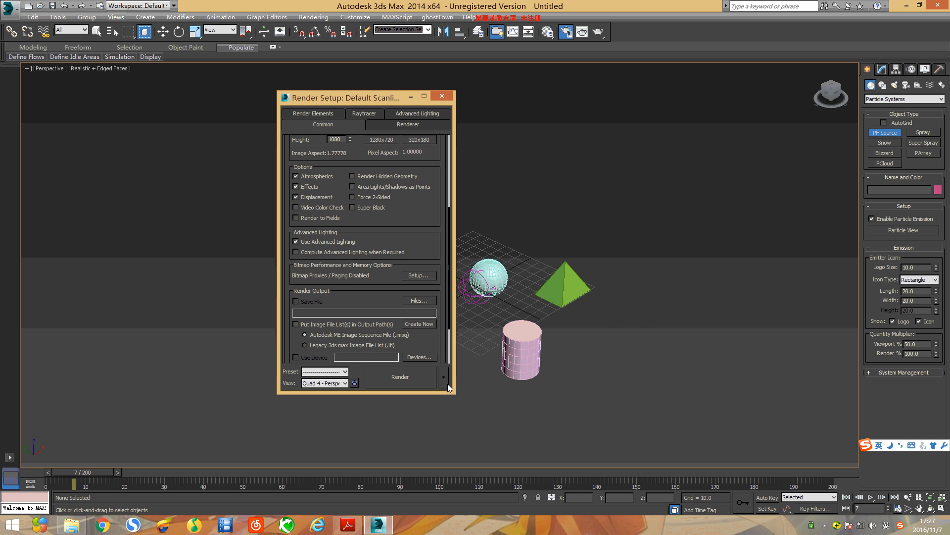
{"action": "left_click", "coordinate": [423, 301]}
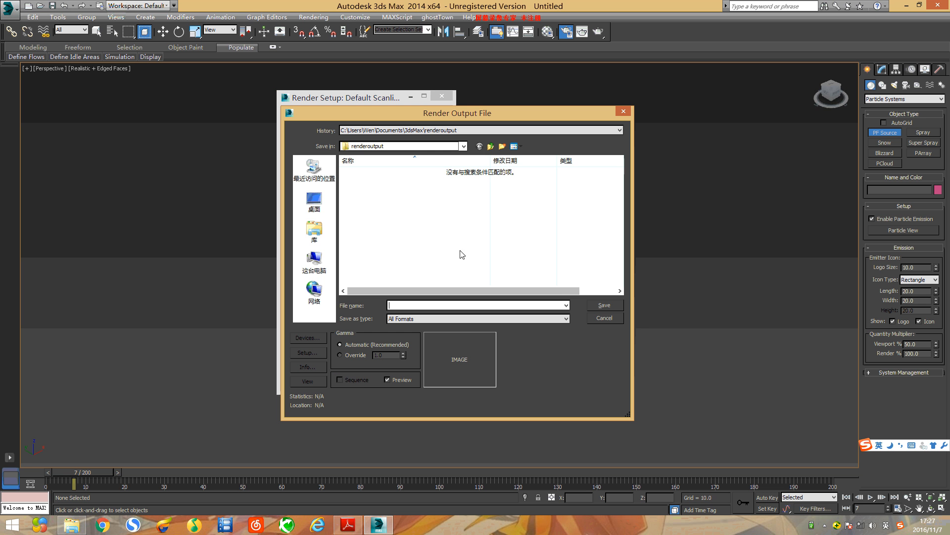
{"action": "left_click", "coordinate": [312, 203]}
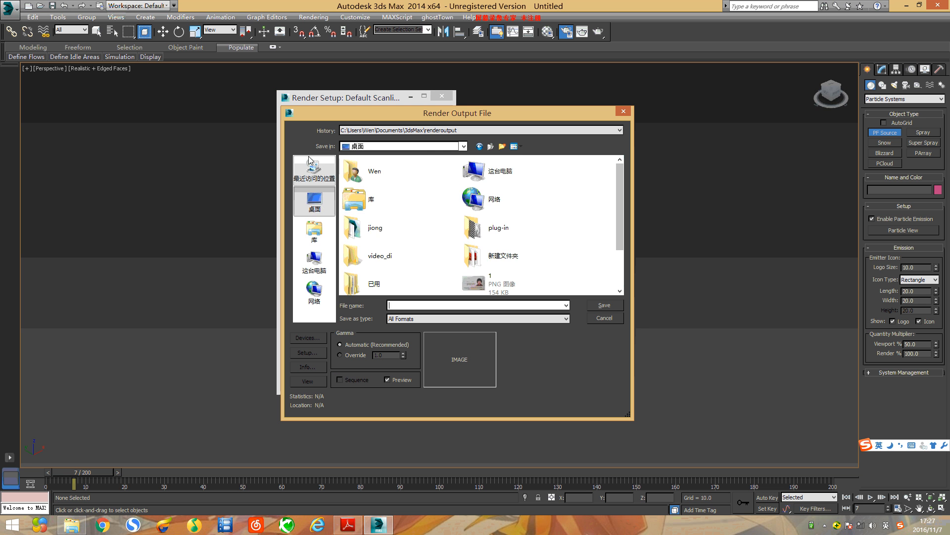
{"action": "left_click", "coordinate": [414, 306]}
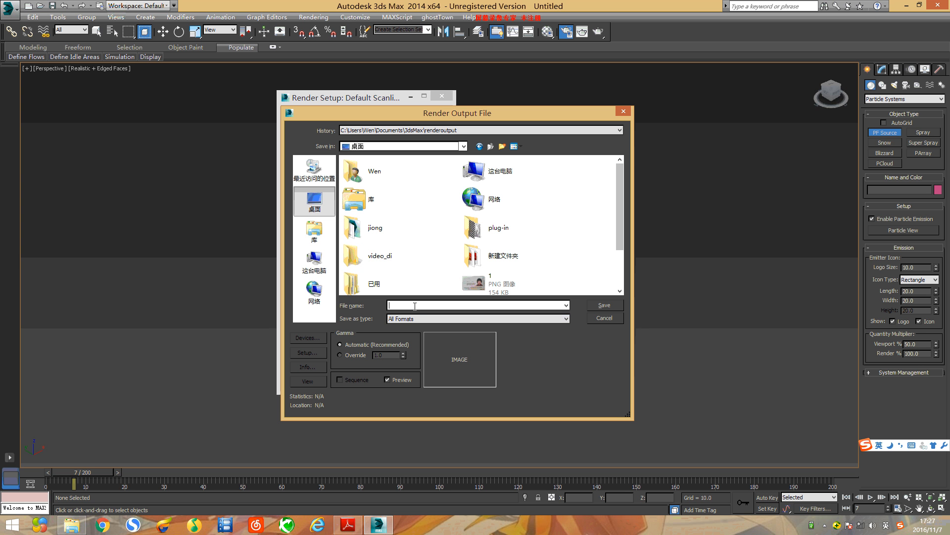
{"action": "type", "text": "anima"}
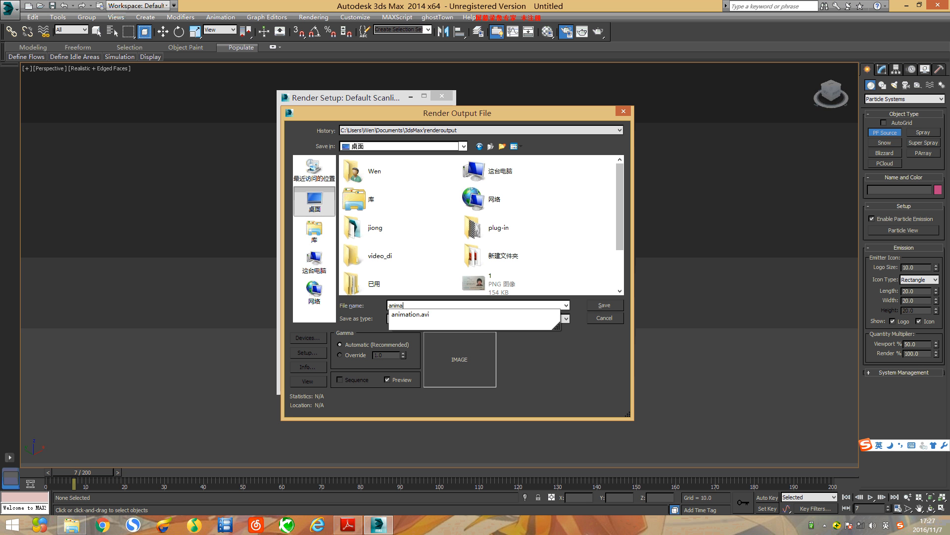
{"action": "type", "text": "tion_particle"}
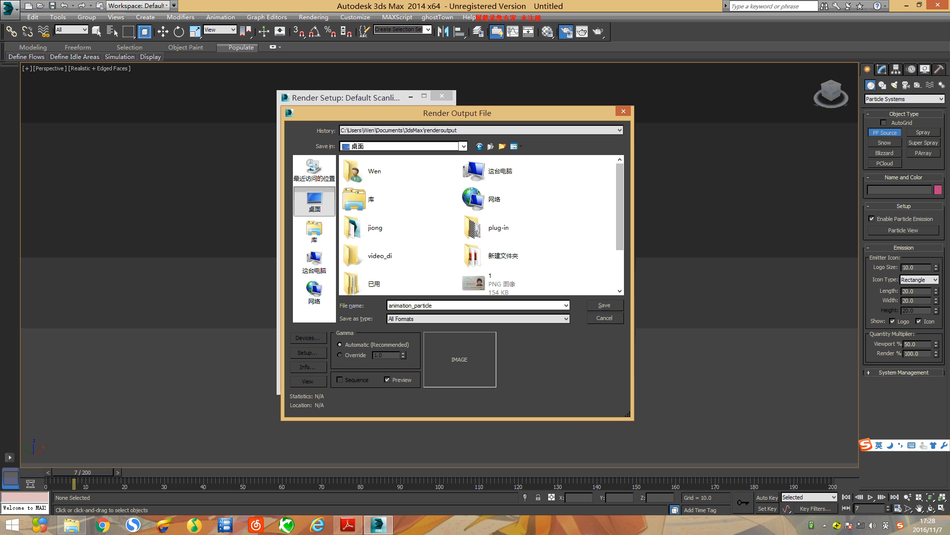
Save the output as an AVI file with DV Video Encoder compression and render the frame range.
{"action": "left_click", "coordinate": [602, 305]}
{"action": "left_click", "coordinate": [561, 319]}
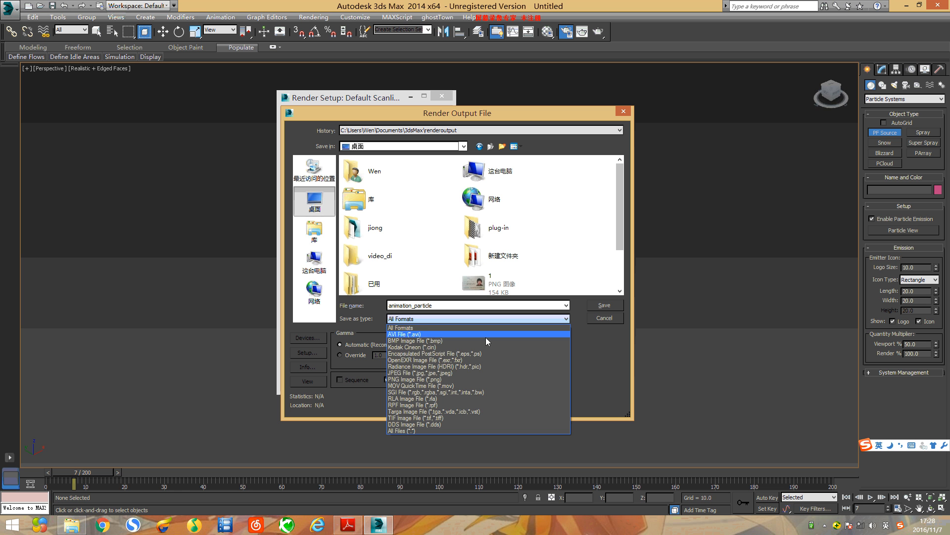
{"action": "left_click", "coordinate": [408, 334]}
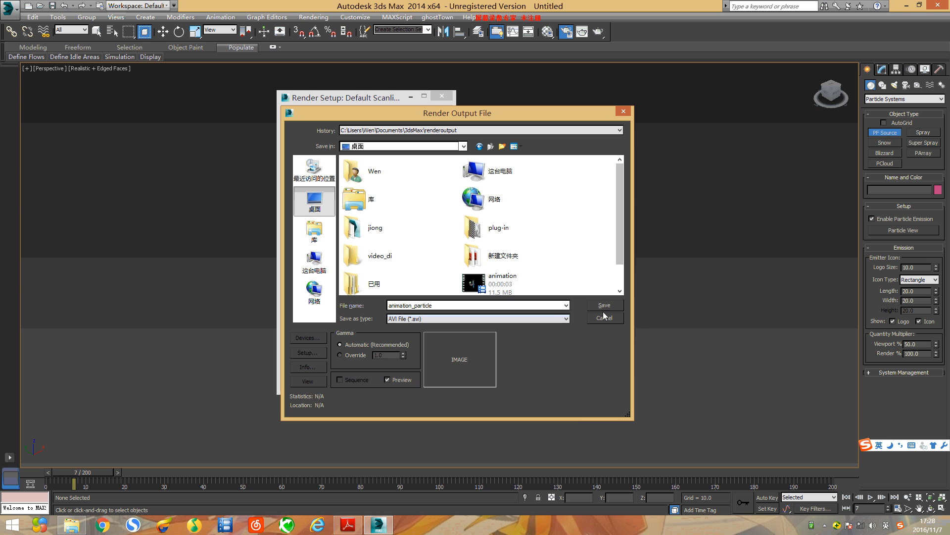
{"action": "left_click", "coordinate": [601, 306]}
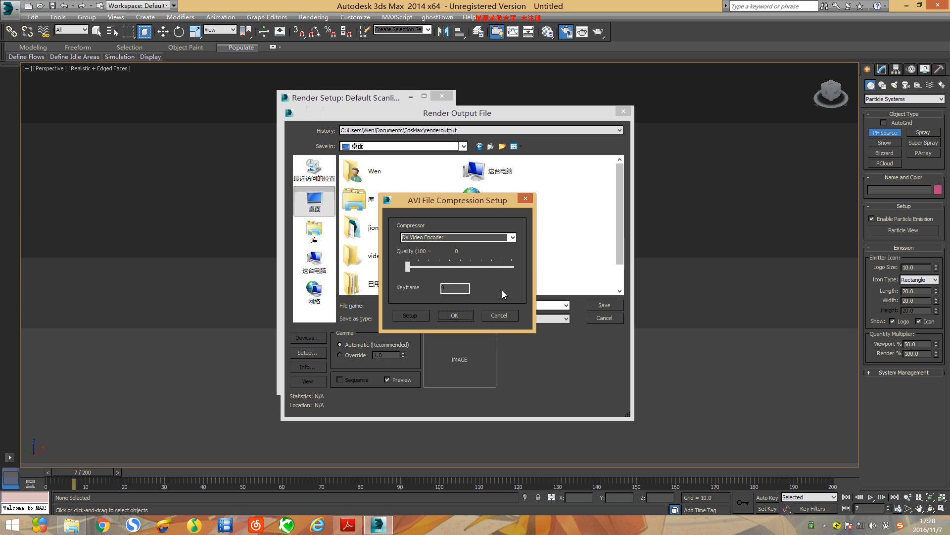
{"action": "left_click", "coordinate": [449, 317]}
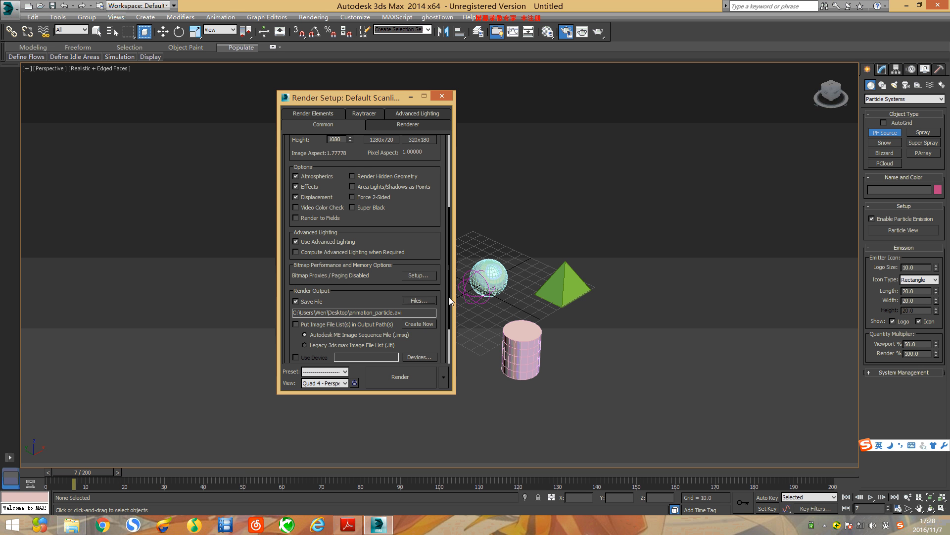
{"action": "left_click_drag", "start_coordinate": [449, 300], "coordinate": [455, 364]}
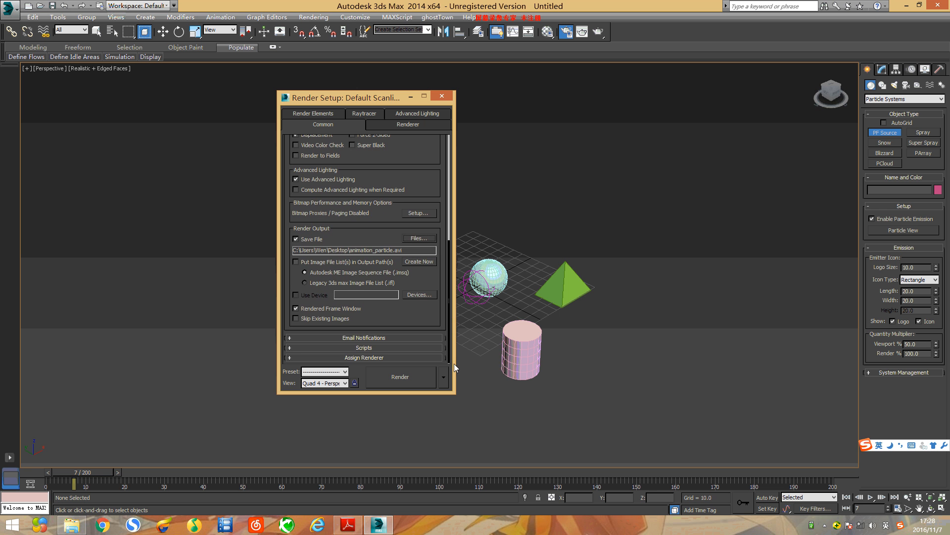
{"action": "left_click", "coordinate": [410, 375]}
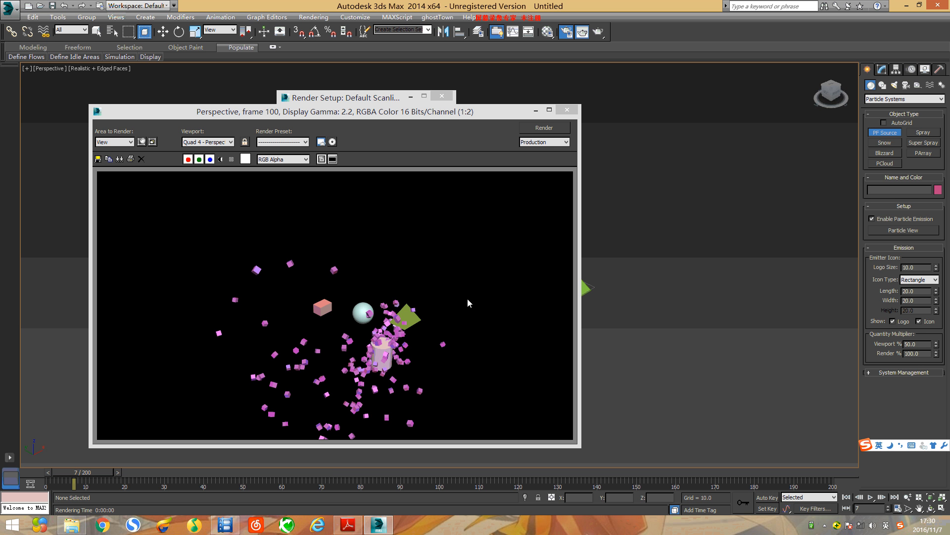
Switch to the Baofeng video player, play the rendered animation_particle.avi and close the player.
{"action": "left_click", "coordinate": [225, 525]}
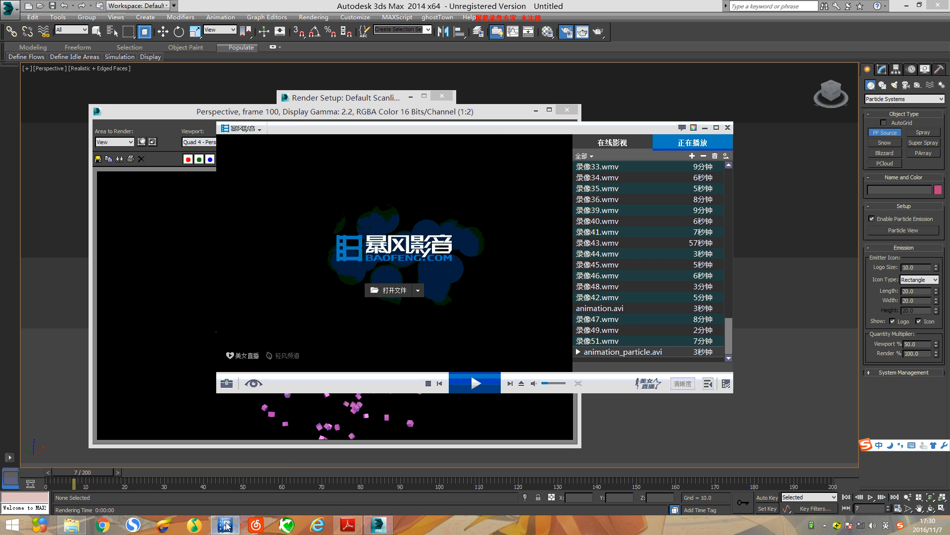
{"action": "double_click", "coordinate": [609, 352]}
{"action": "double_click", "coordinate": [470, 324]}
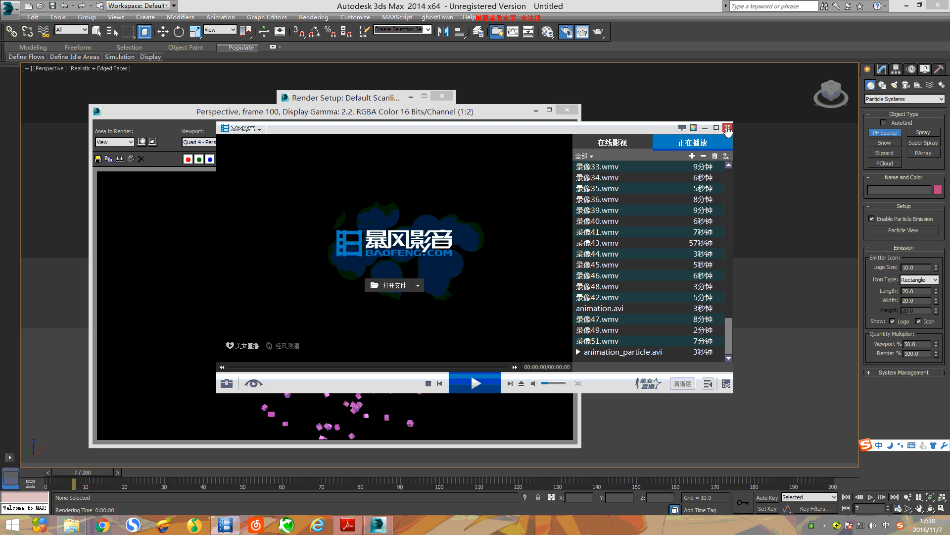
{"action": "left_click", "coordinate": [728, 128]}
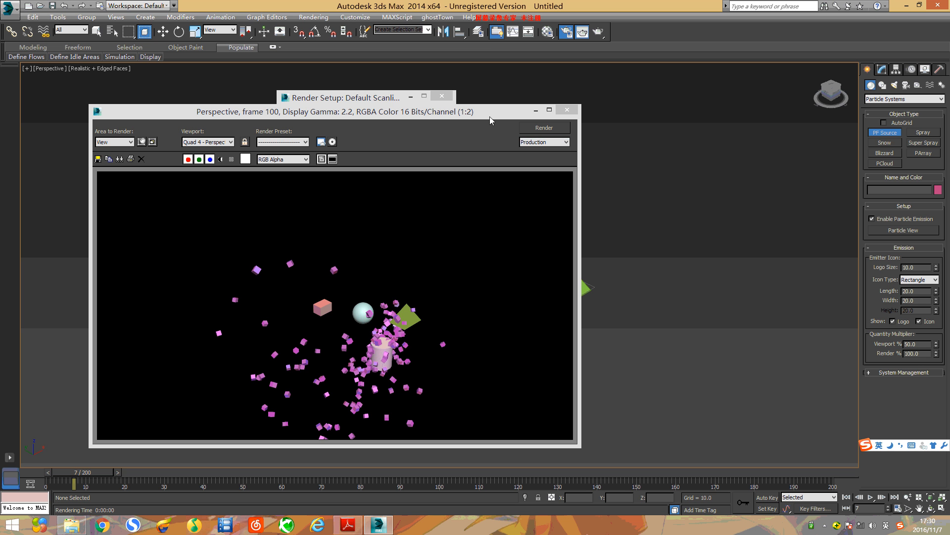